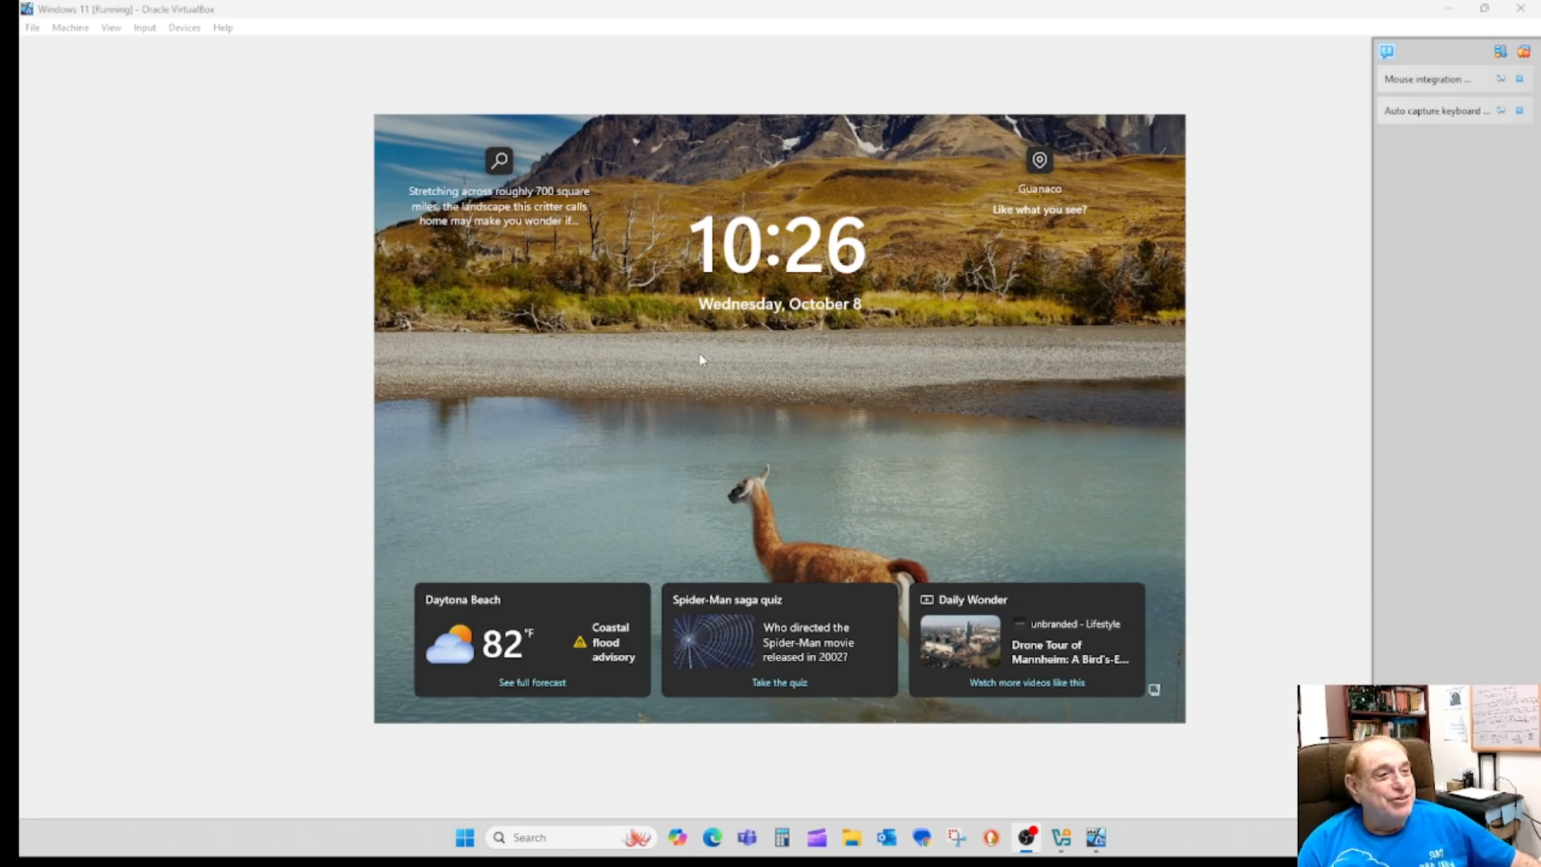
Sign in to the Windows 11 virtual machine with the account password
{"action": "left_click", "coordinate": [758, 335]}
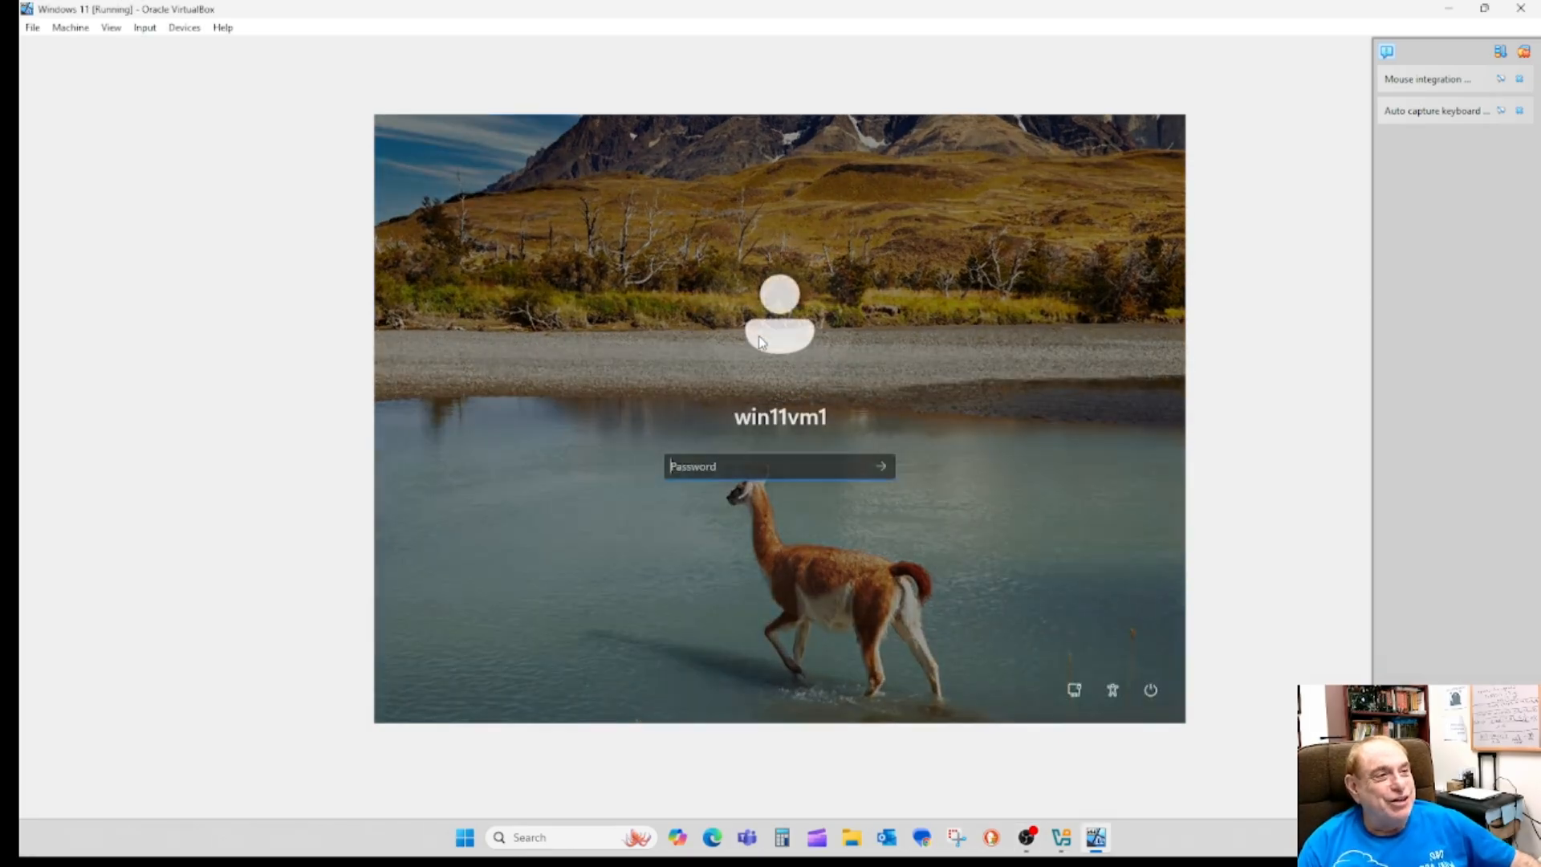
{"action": "type", "text": "•••••"}
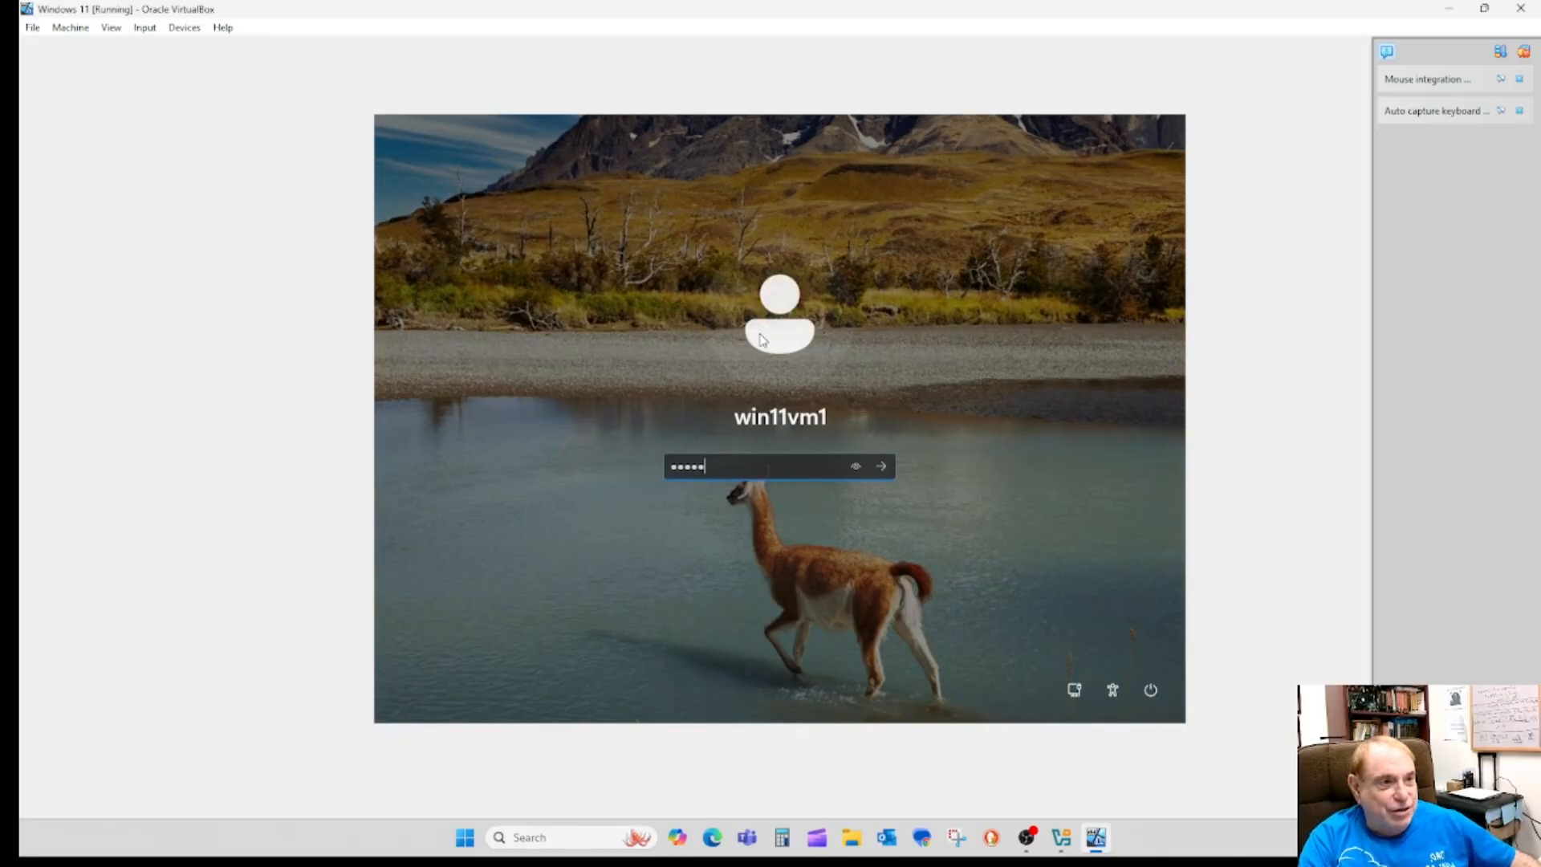
{"action": "key", "text": "Return"}
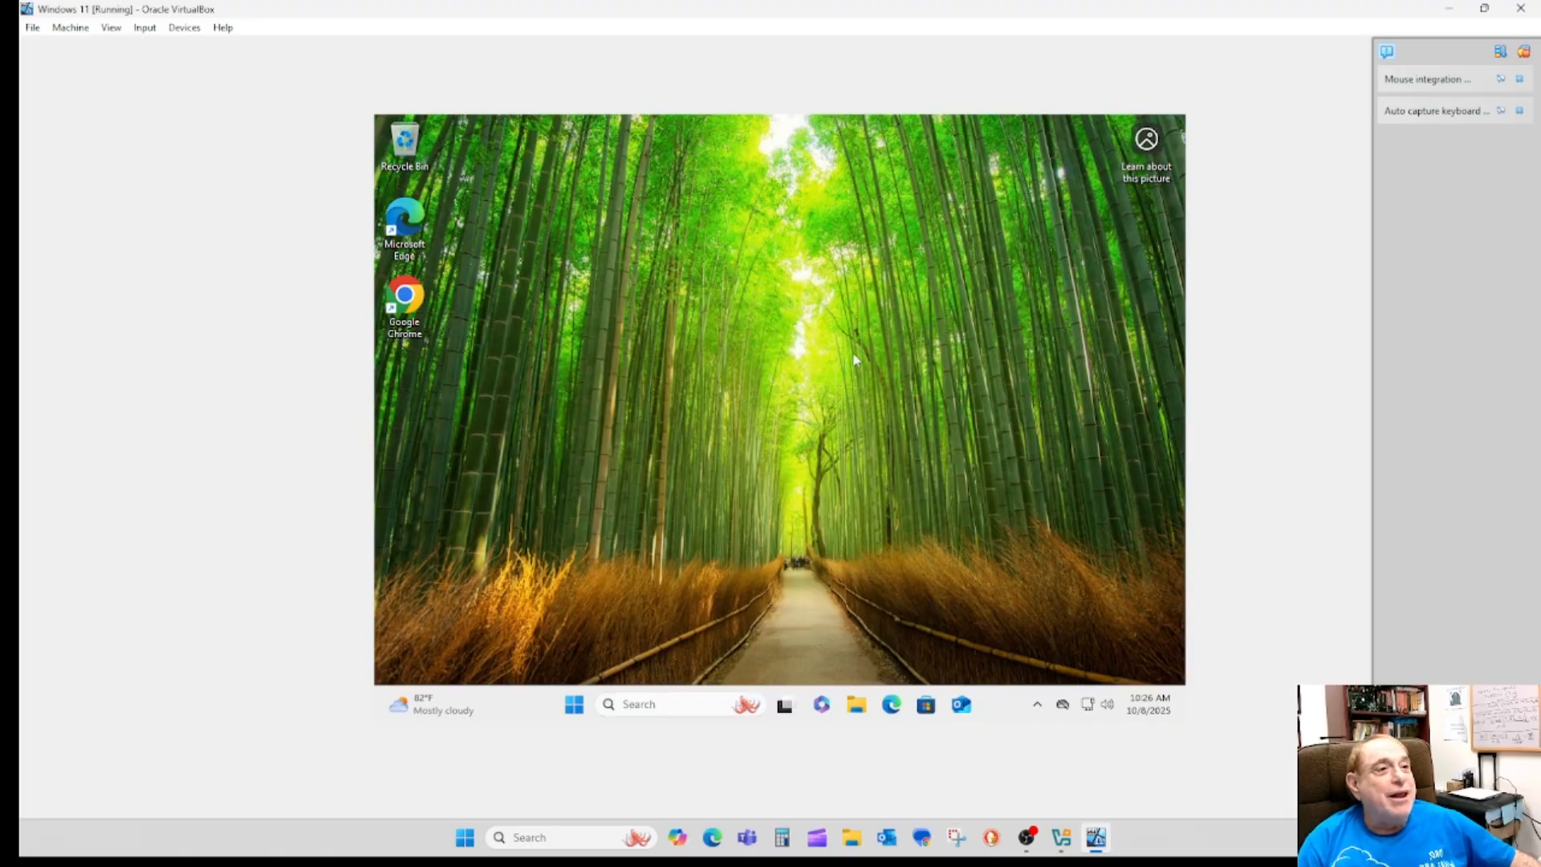
Open Google Chrome in the virtual machine, dismiss the default-browser prompt, and search the web for virtualbox
{"action": "double_click", "coordinate": [405, 297]}
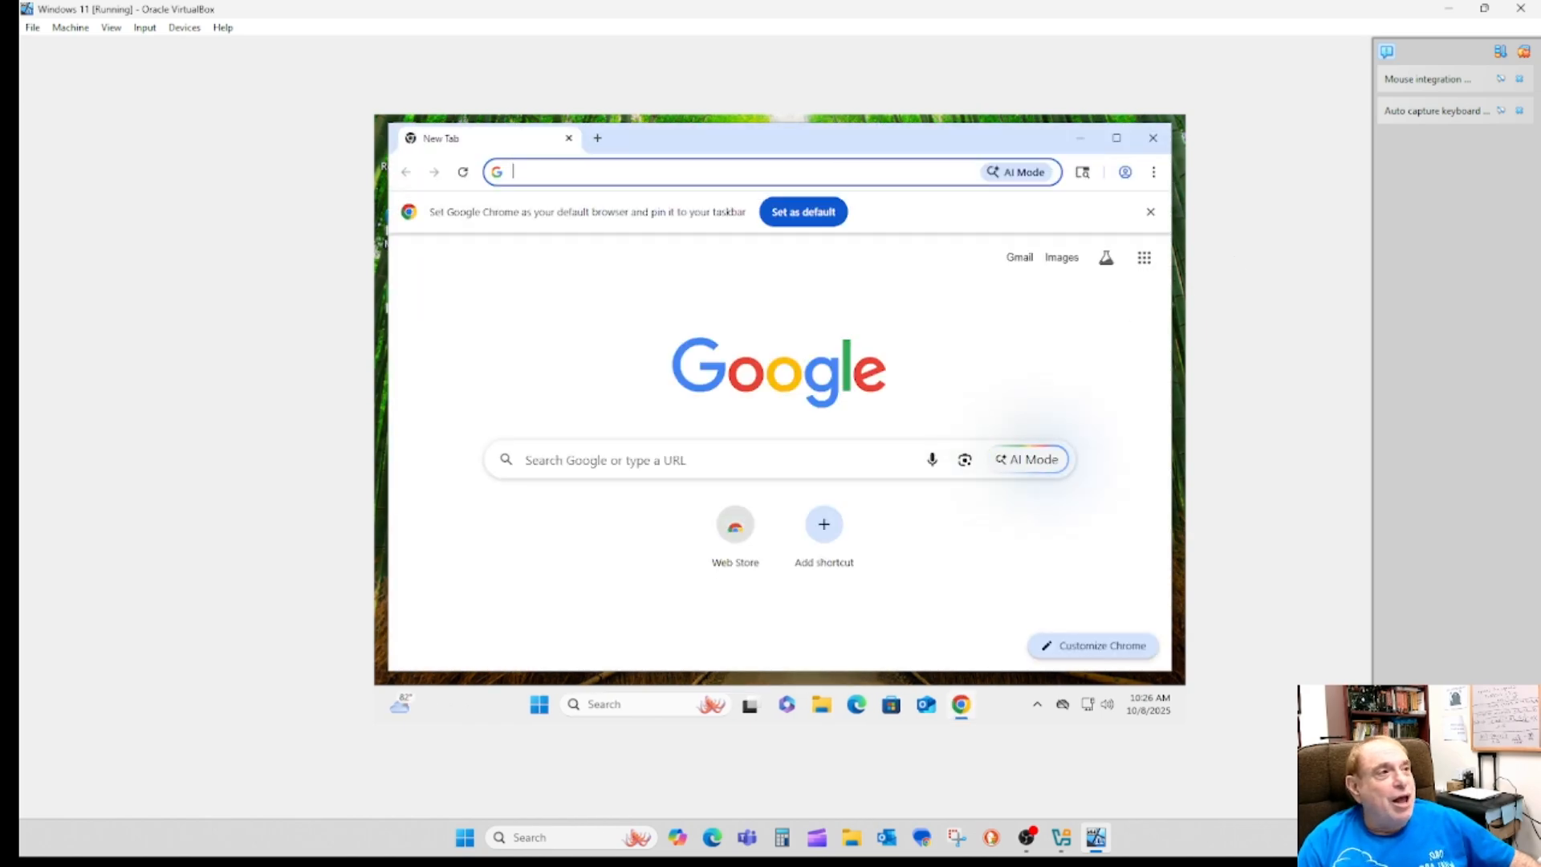
{"action": "left_click", "coordinate": [1151, 213]}
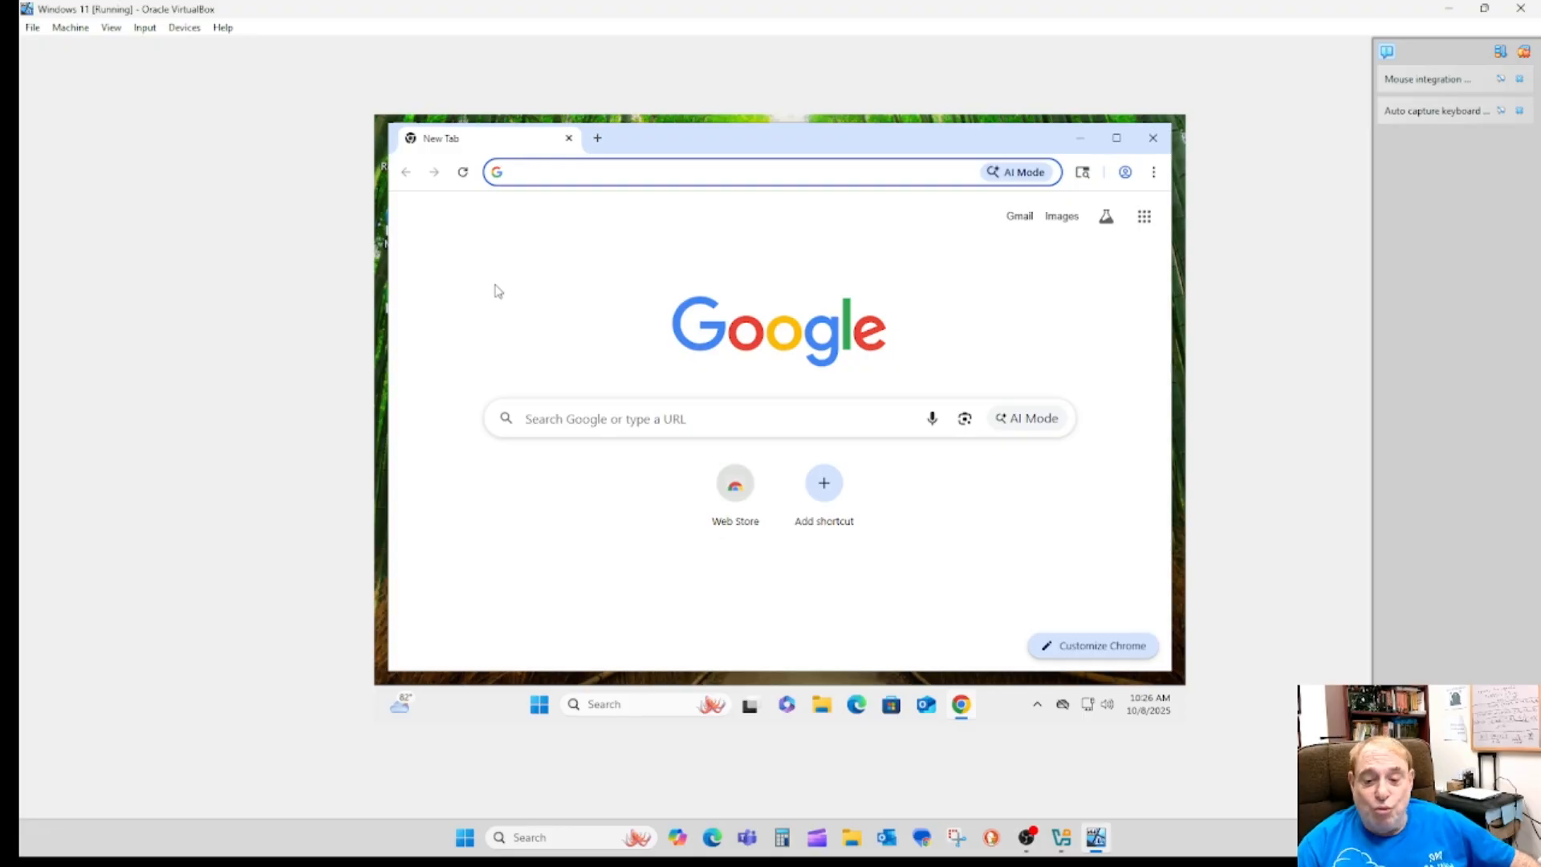
{"action": "type", "text": "v"}
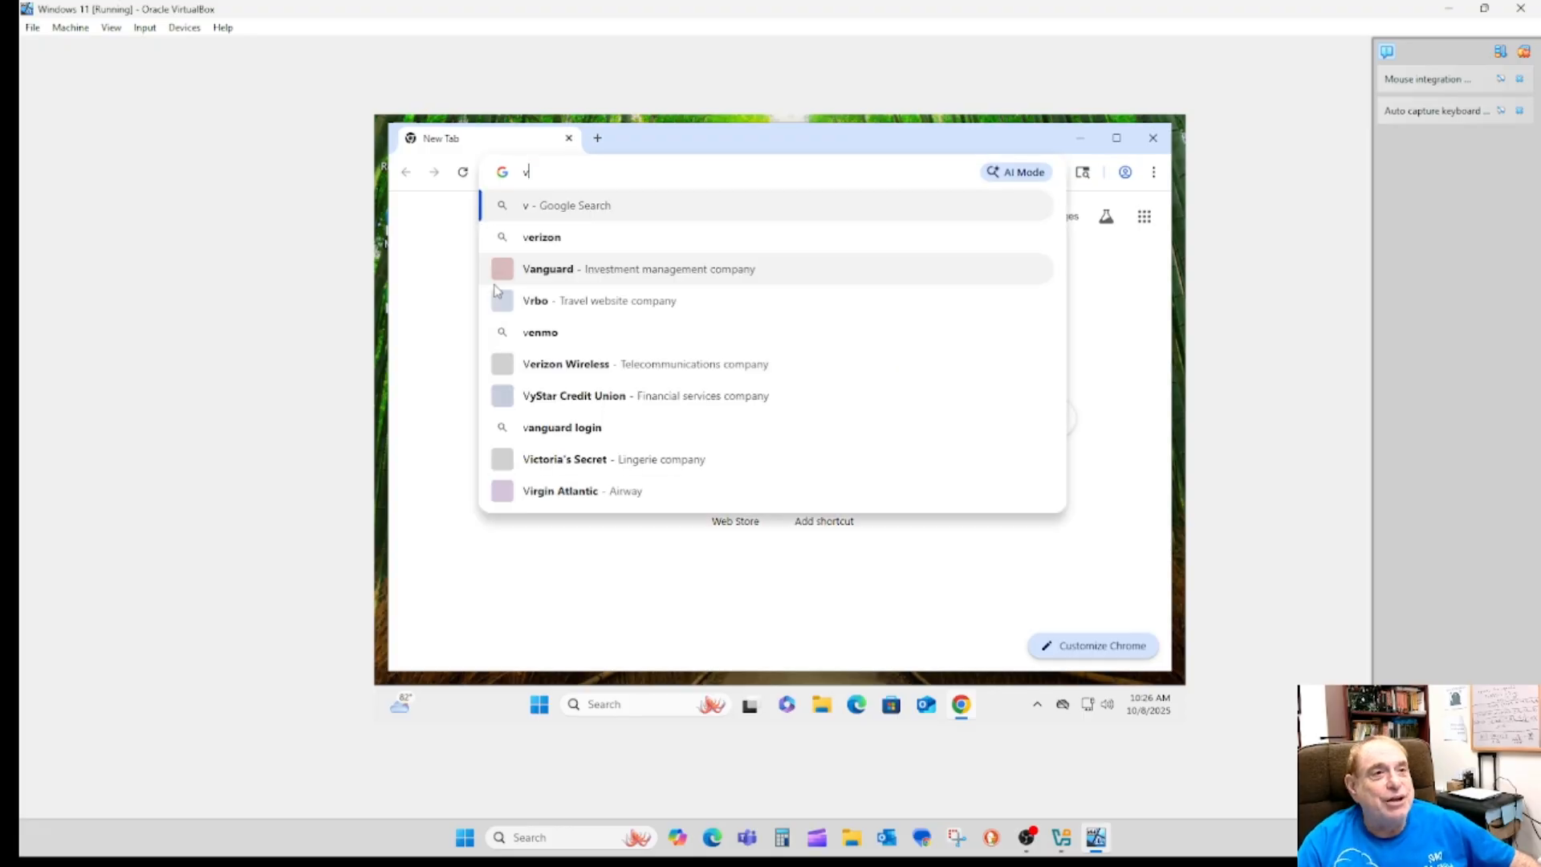
{"action": "type", "text": "i"}
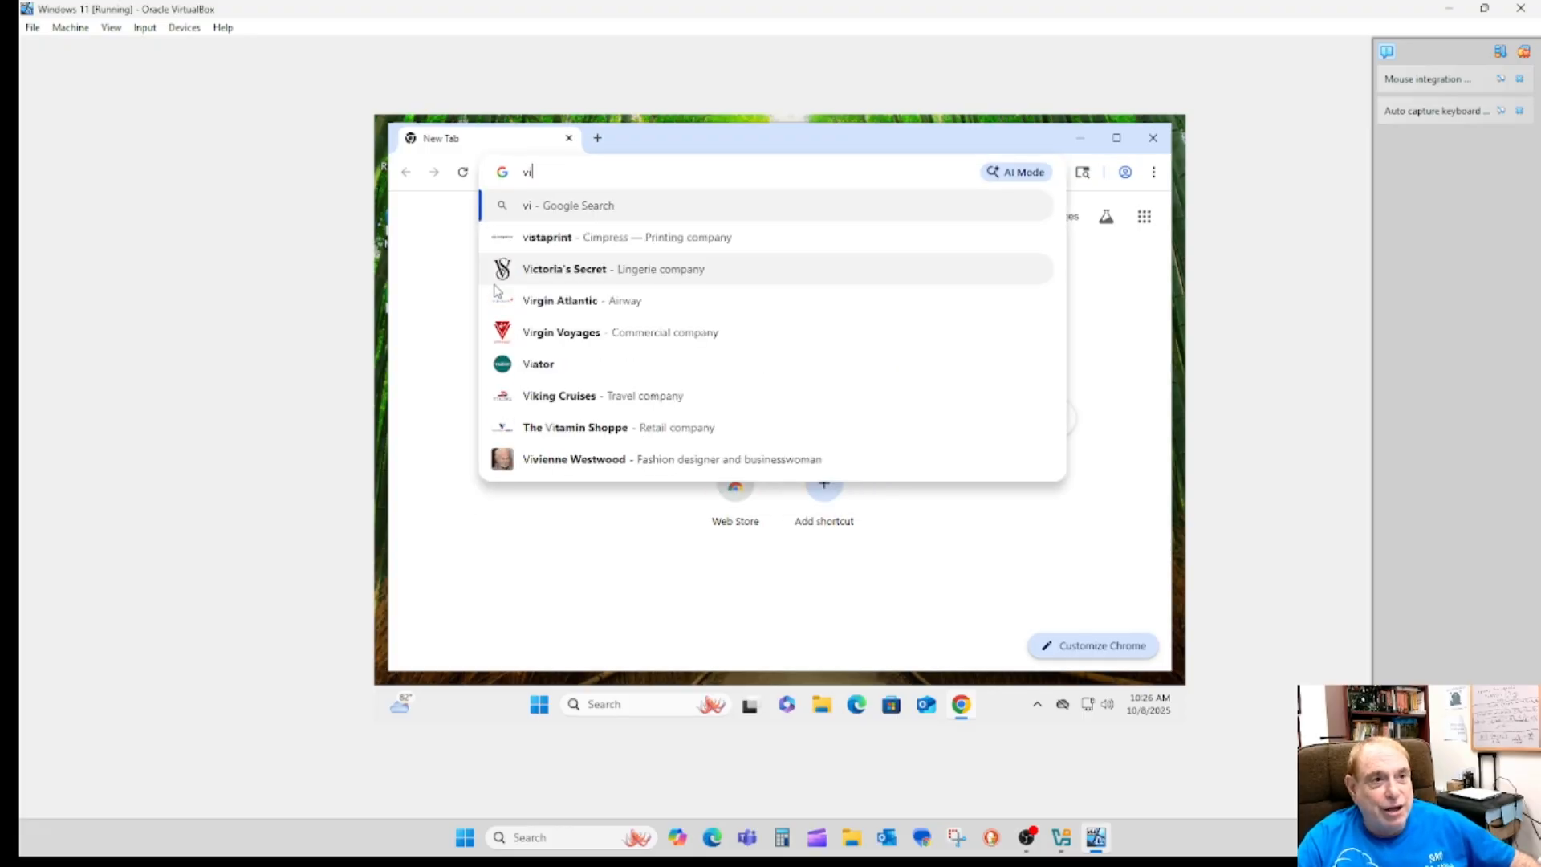
{"action": "type", "text": "r"}
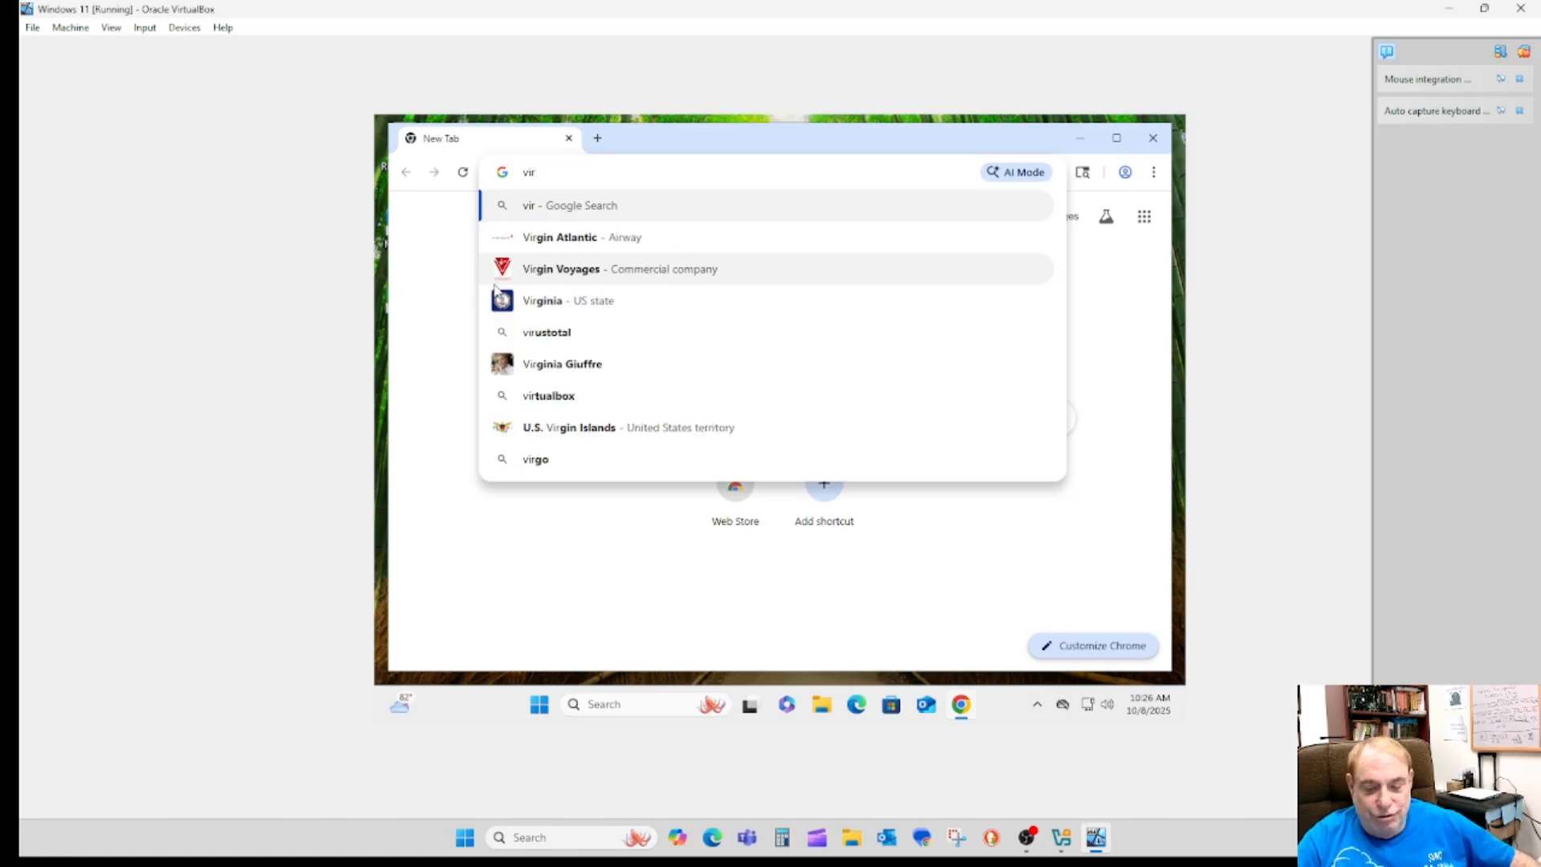
{"action": "type", "text": "ua"}
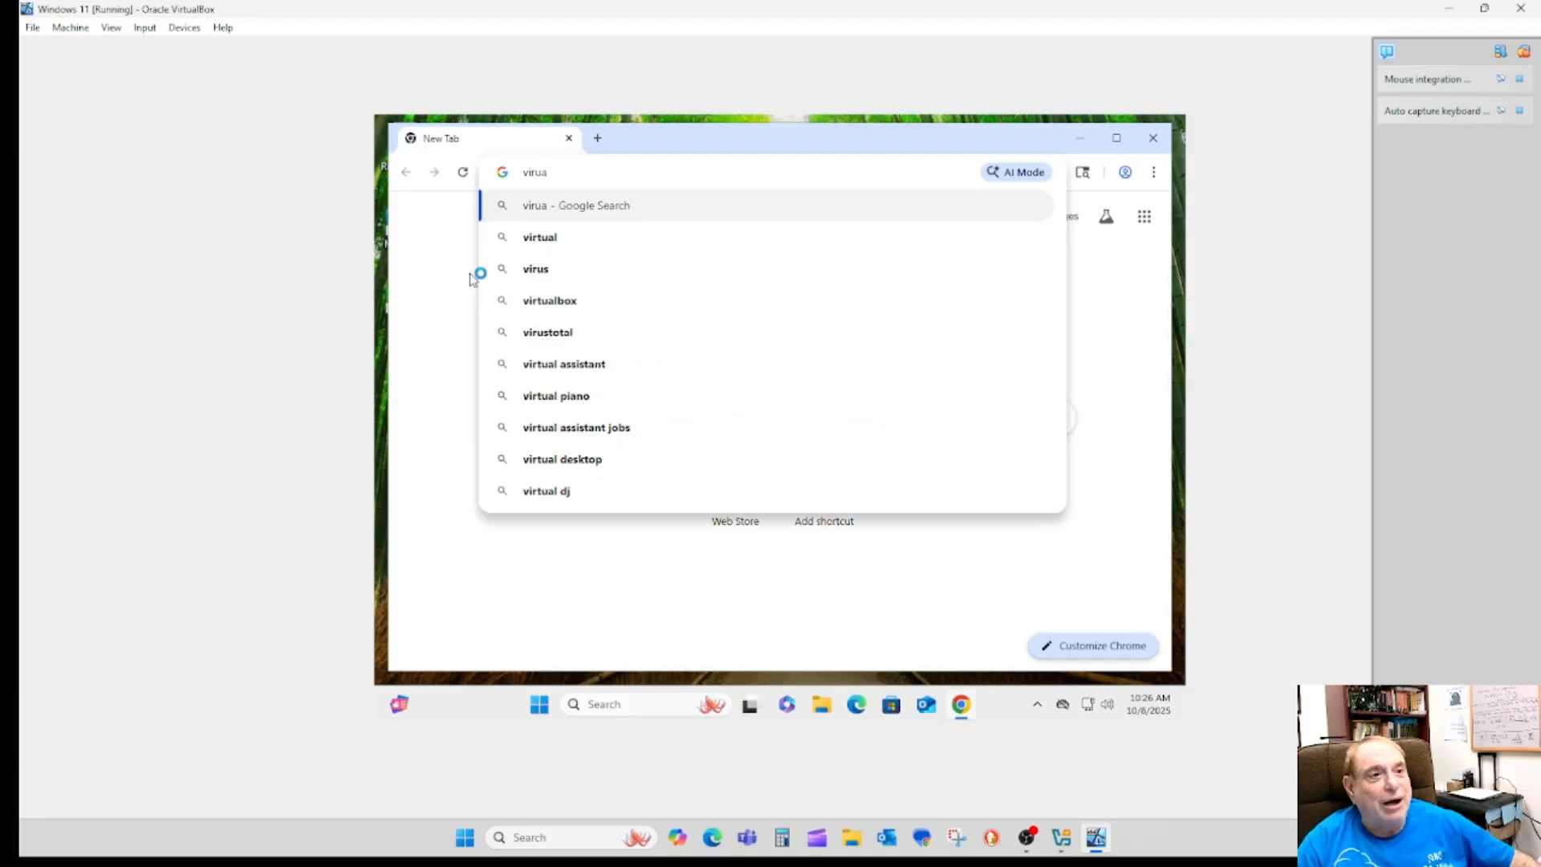
{"action": "left_click", "coordinate": [553, 303]}
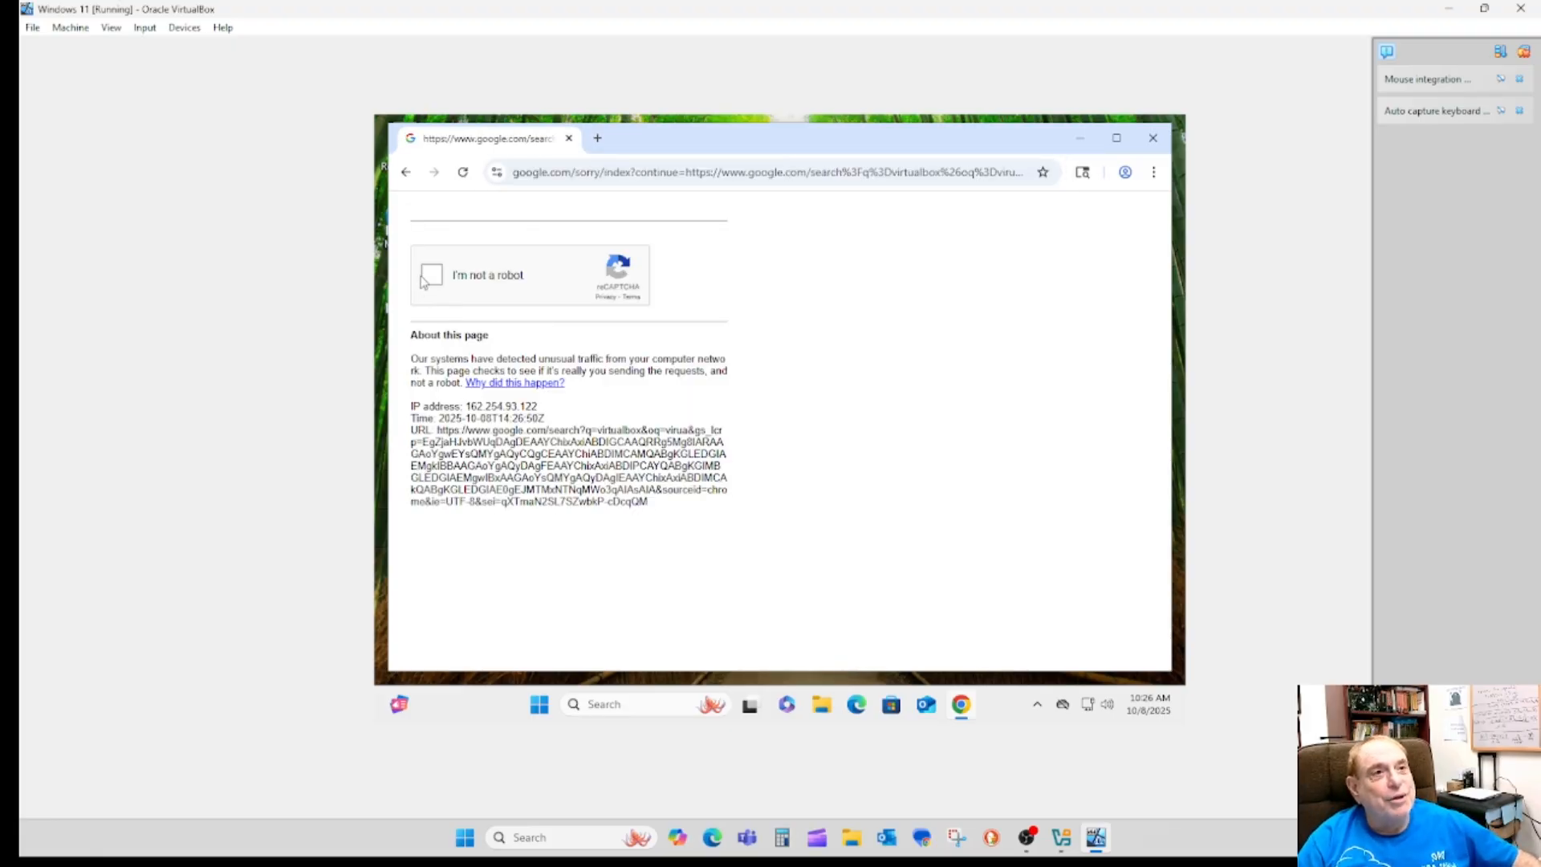
Complete the reCAPTCHA check by selecting all squares with motorcycles and verifying the selection
{"action": "left_click", "coordinate": [434, 282]}
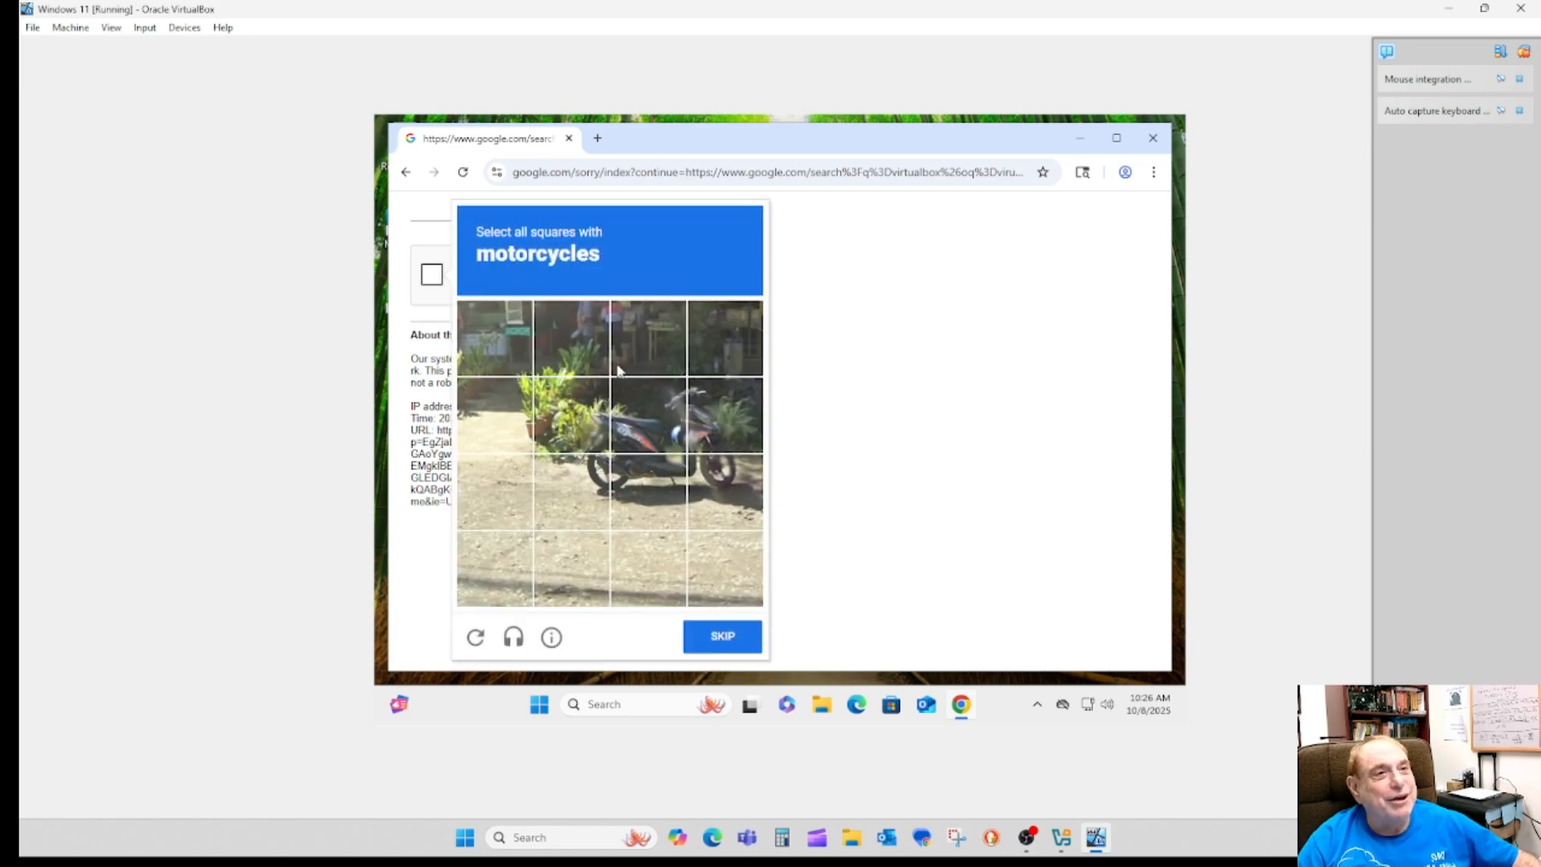
{"action": "left_click", "coordinate": [585, 416]}
{"action": "left_click", "coordinate": [657, 422]}
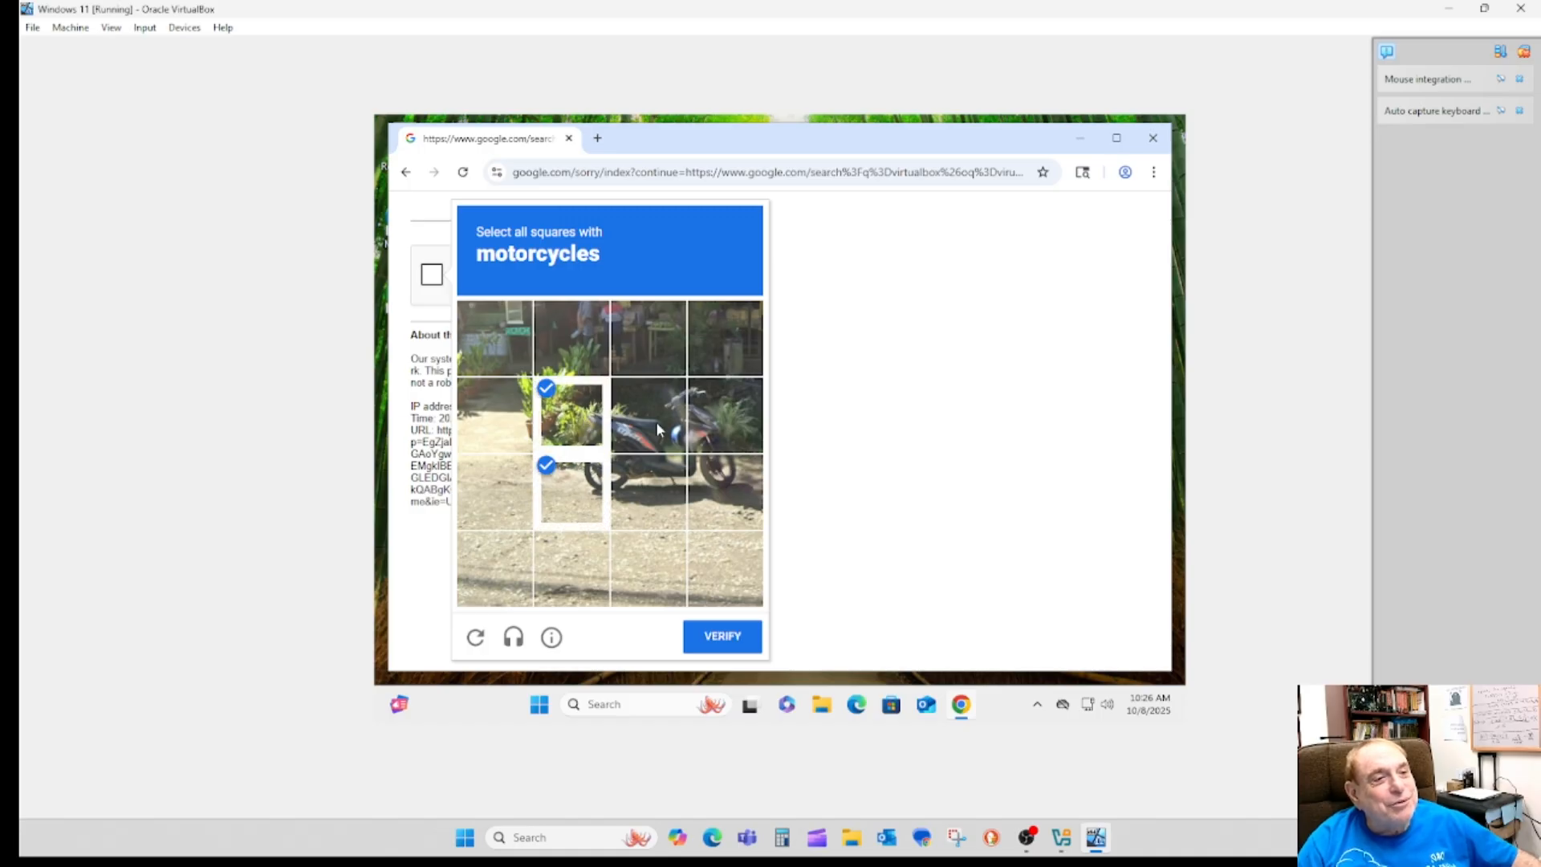
{"action": "left_click", "coordinate": [642, 506]}
{"action": "left_click", "coordinate": [731, 404]}
{"action": "left_click", "coordinate": [721, 491]}
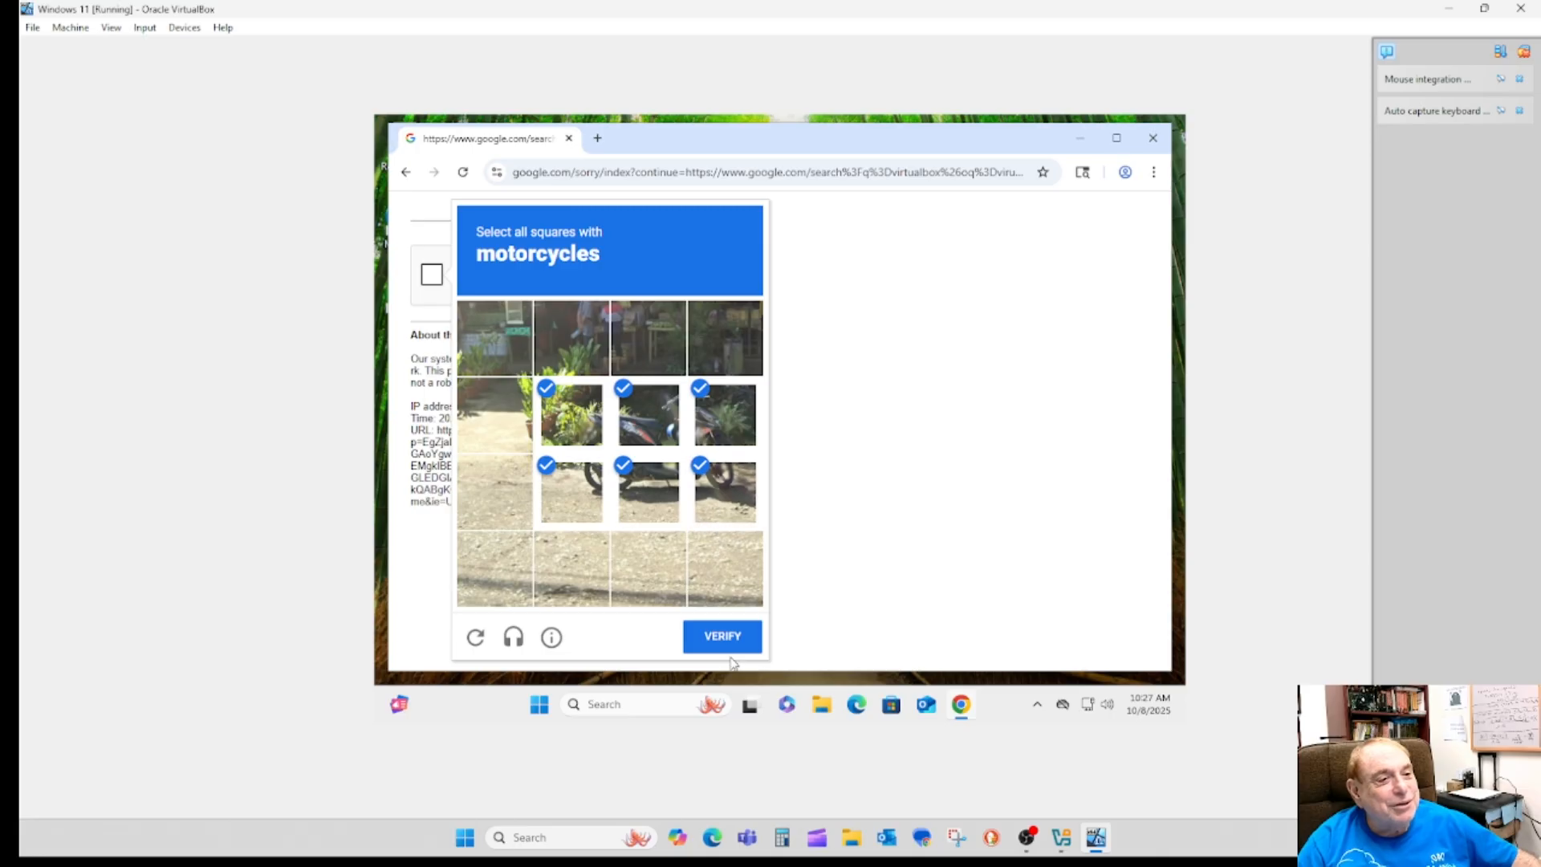
{"action": "left_click", "coordinate": [726, 638]}
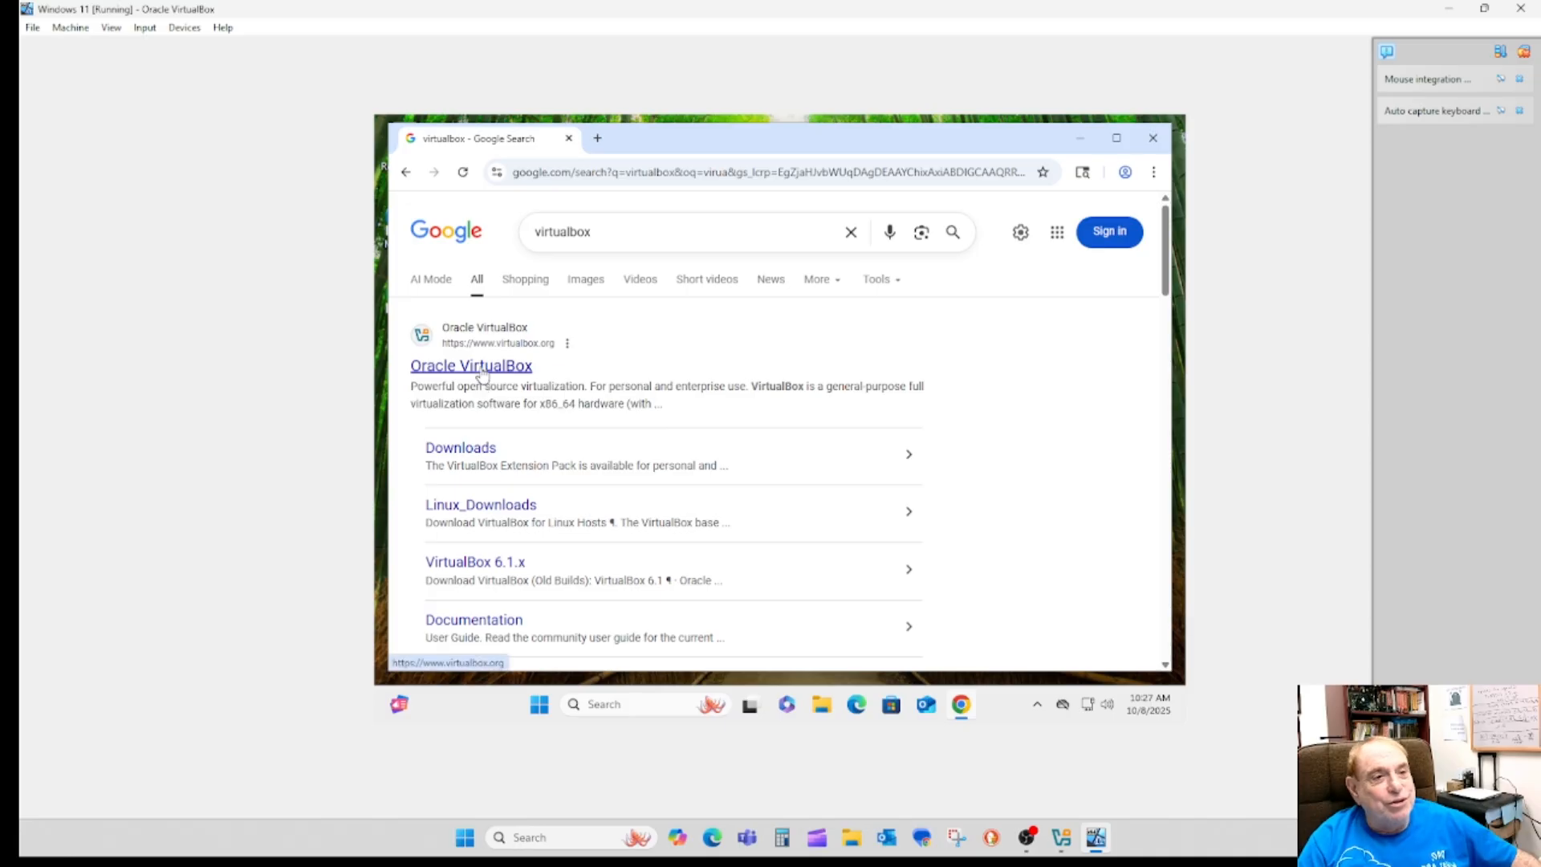
Download the VirtualBox 7.2.2 platform package for Windows hosts from the VirtualBox Downloads page and show the recent downloads
{"action": "left_click", "coordinate": [475, 455]}
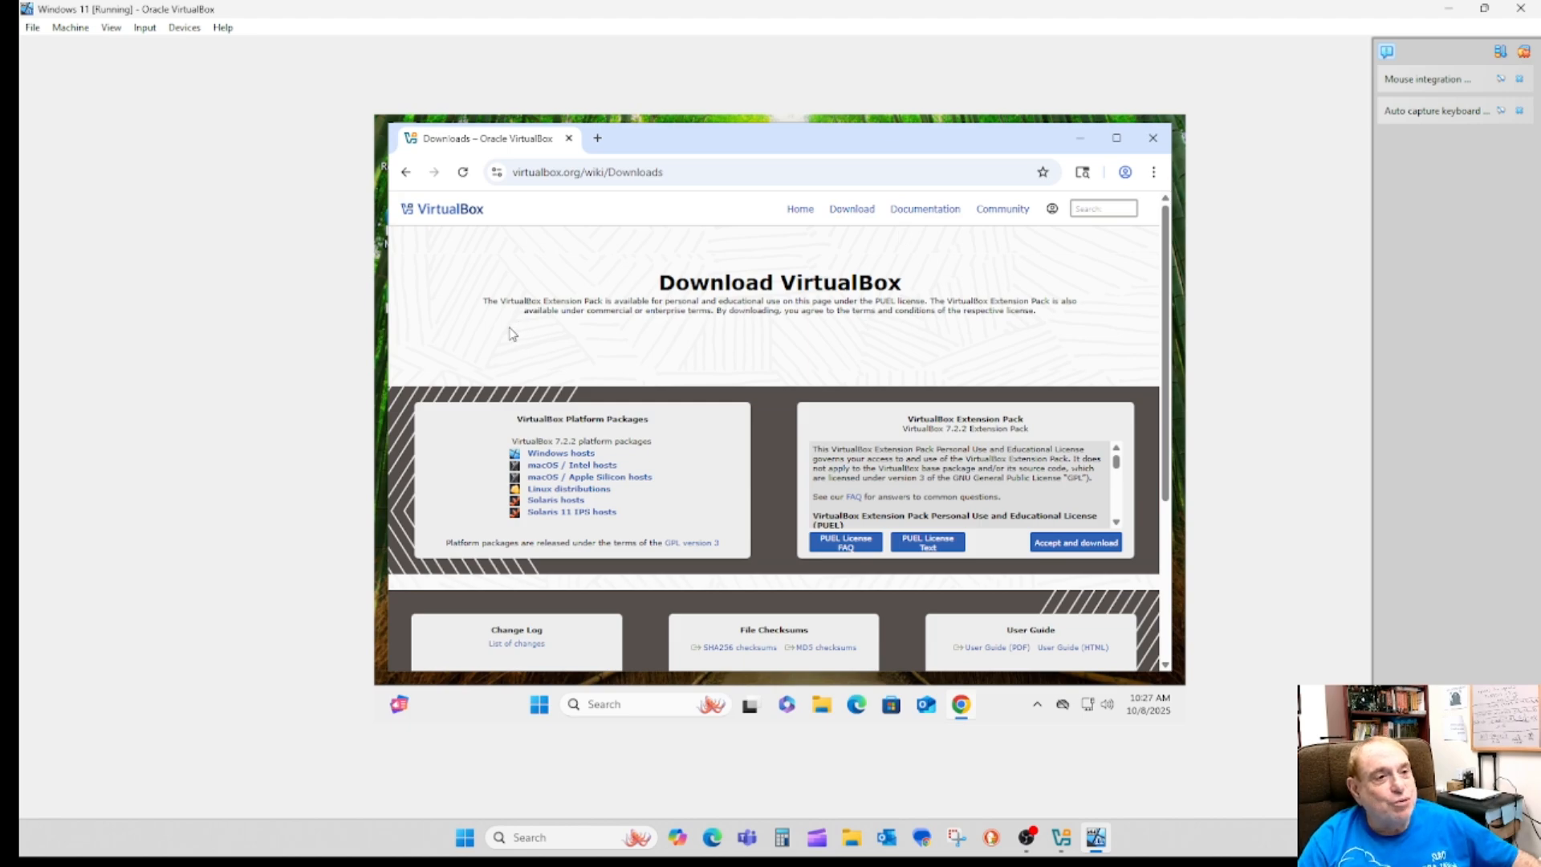
{"action": "left_click", "coordinate": [566, 456]}
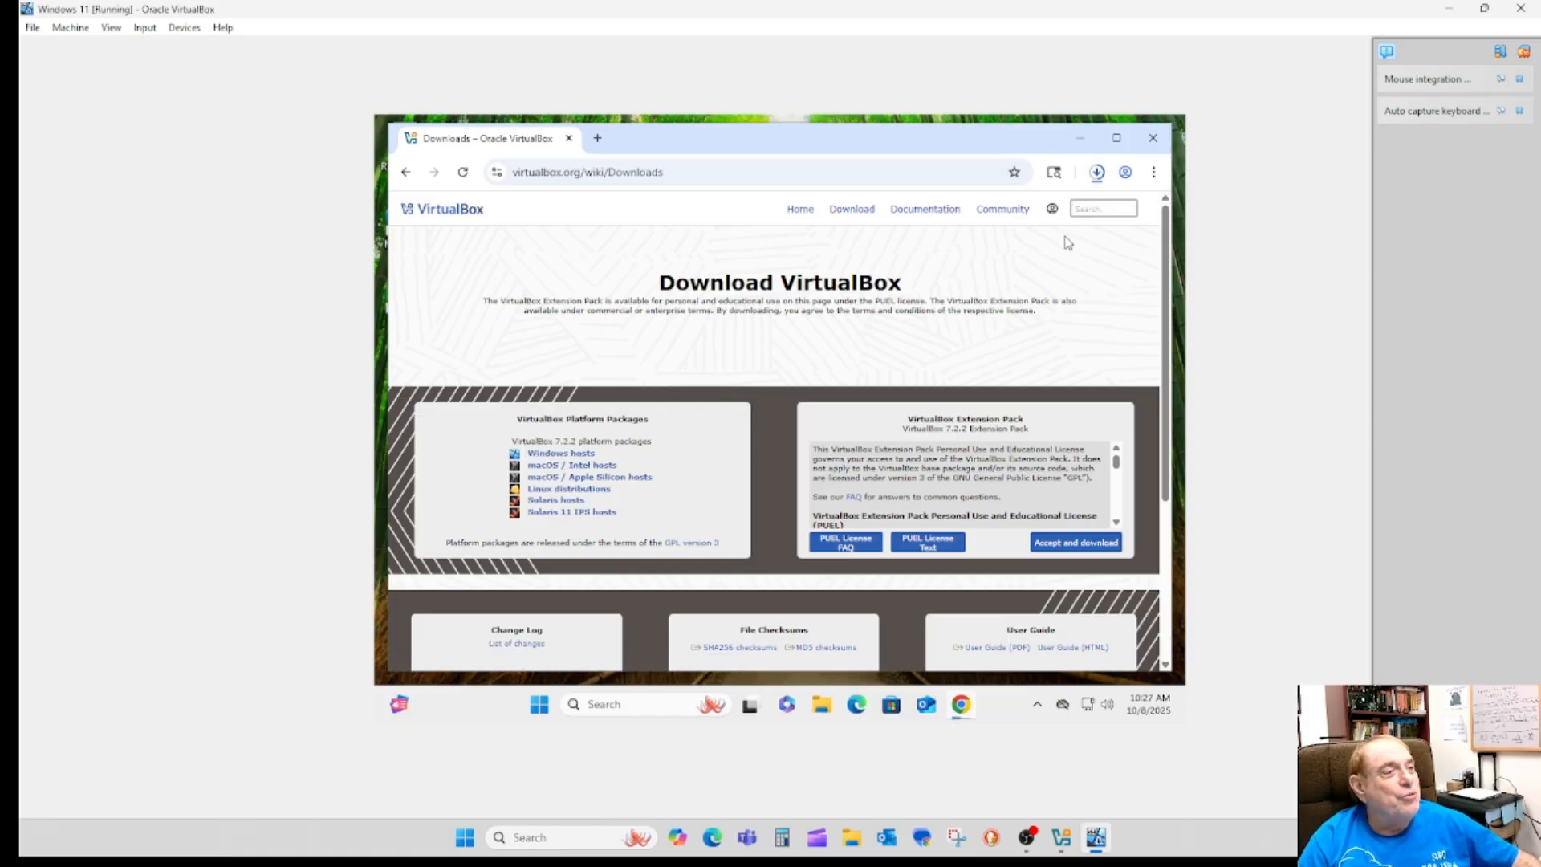
{"action": "left_click", "coordinate": [1097, 173]}
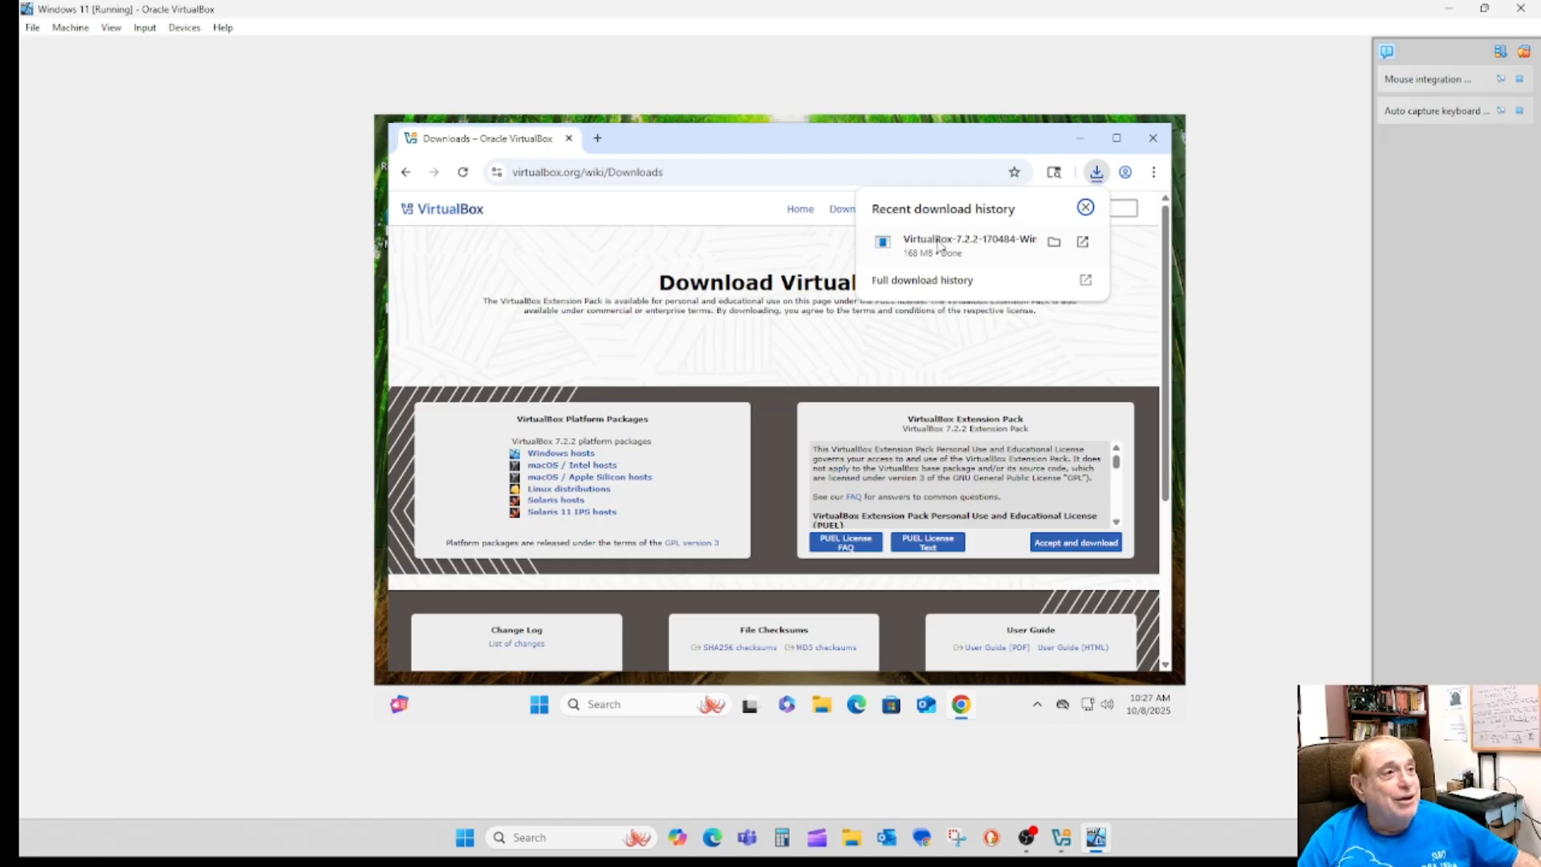
Run the downloaded VirtualBox installer, allow it to make changes to the device, and close the browser
{"action": "left_click", "coordinate": [921, 252]}
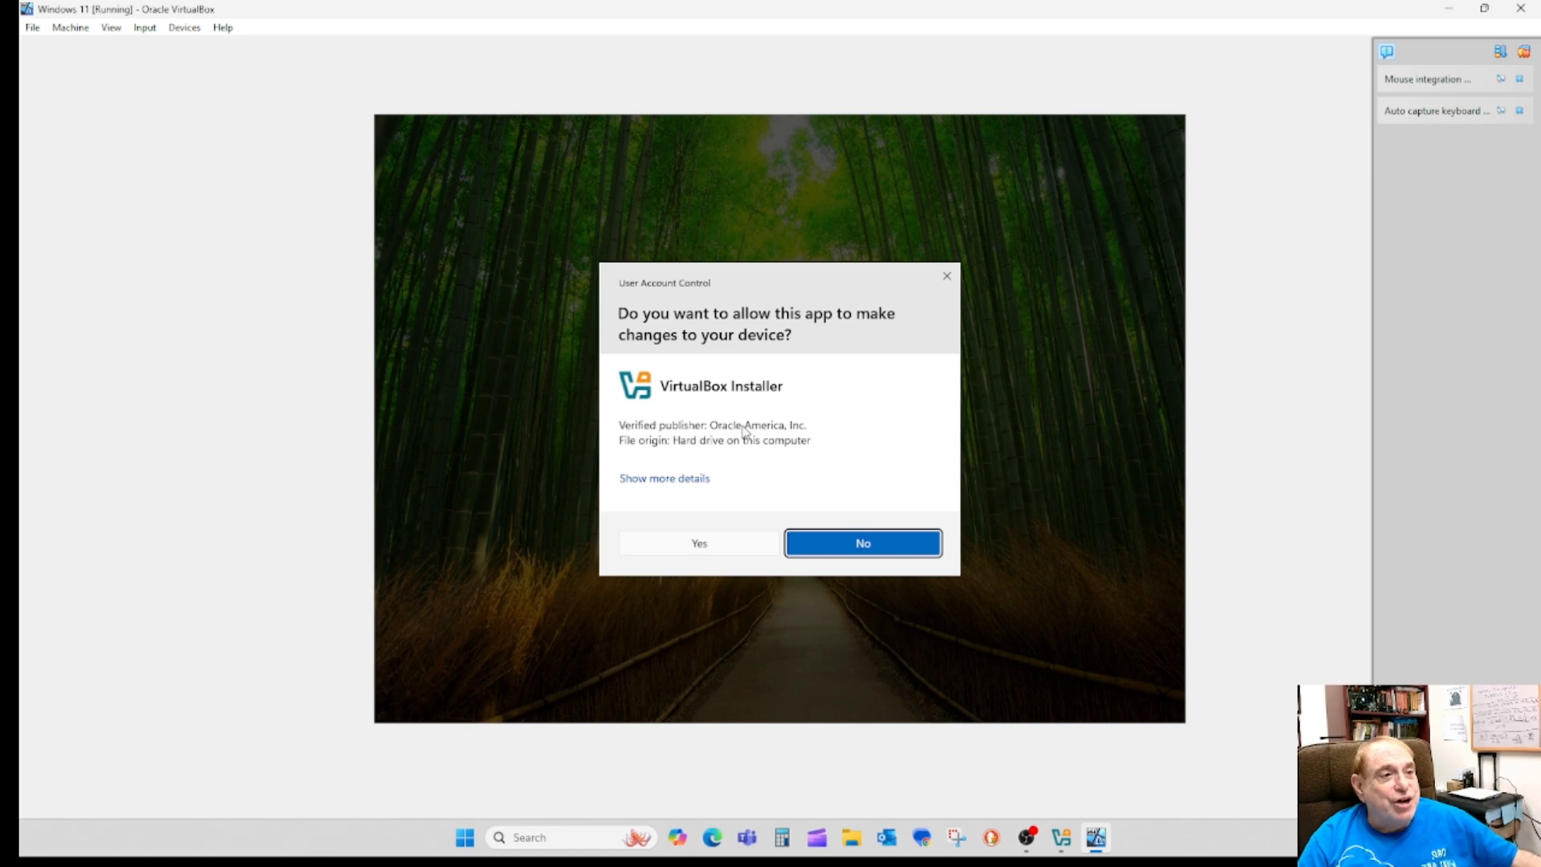
{"action": "left_click", "coordinate": [672, 553]}
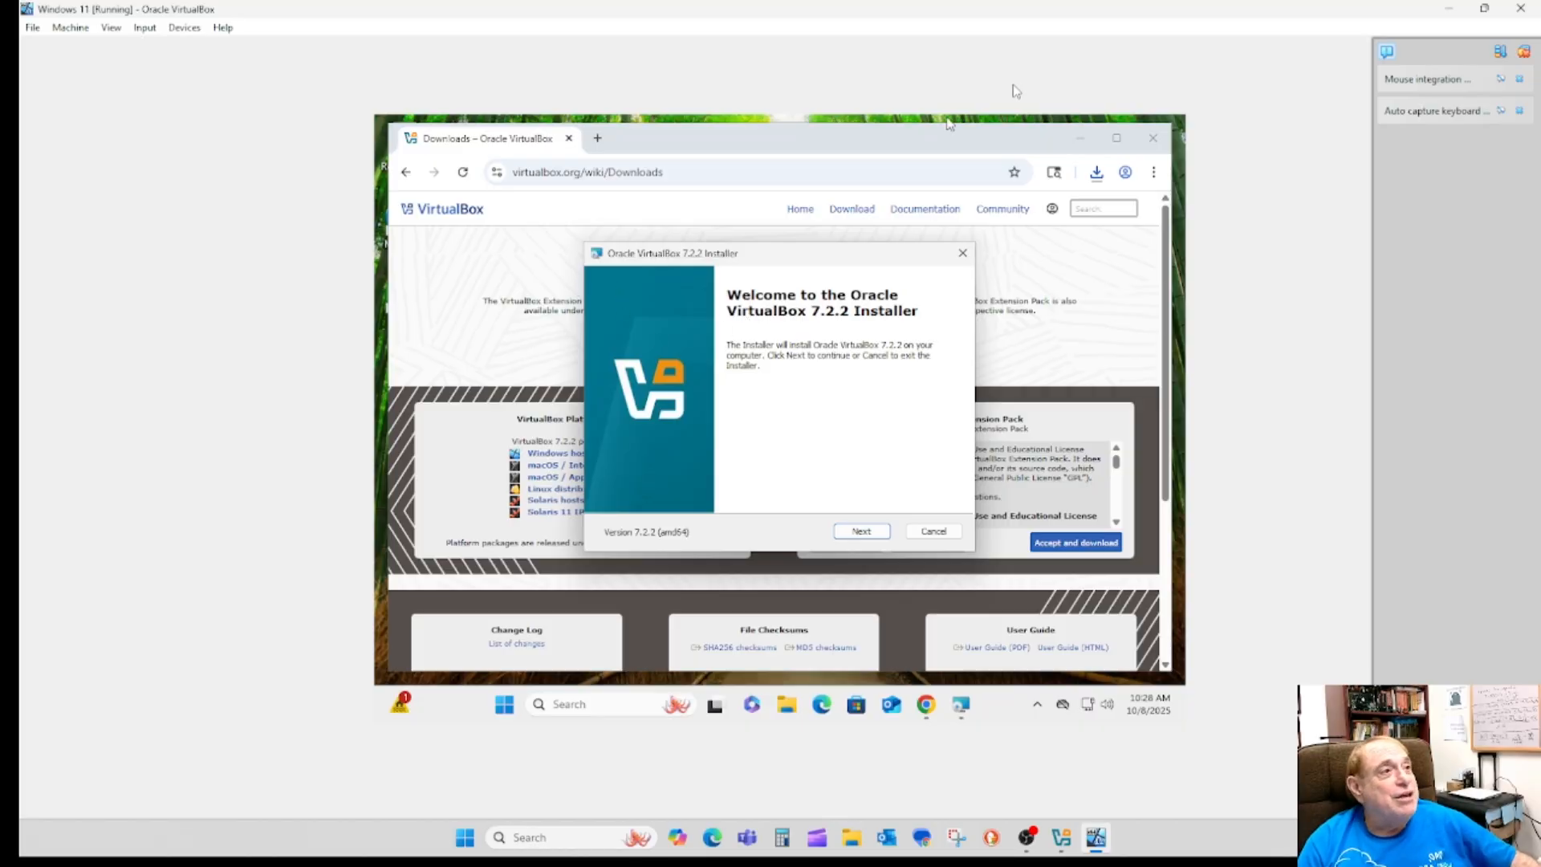
{"action": "left_click", "coordinate": [1154, 140]}
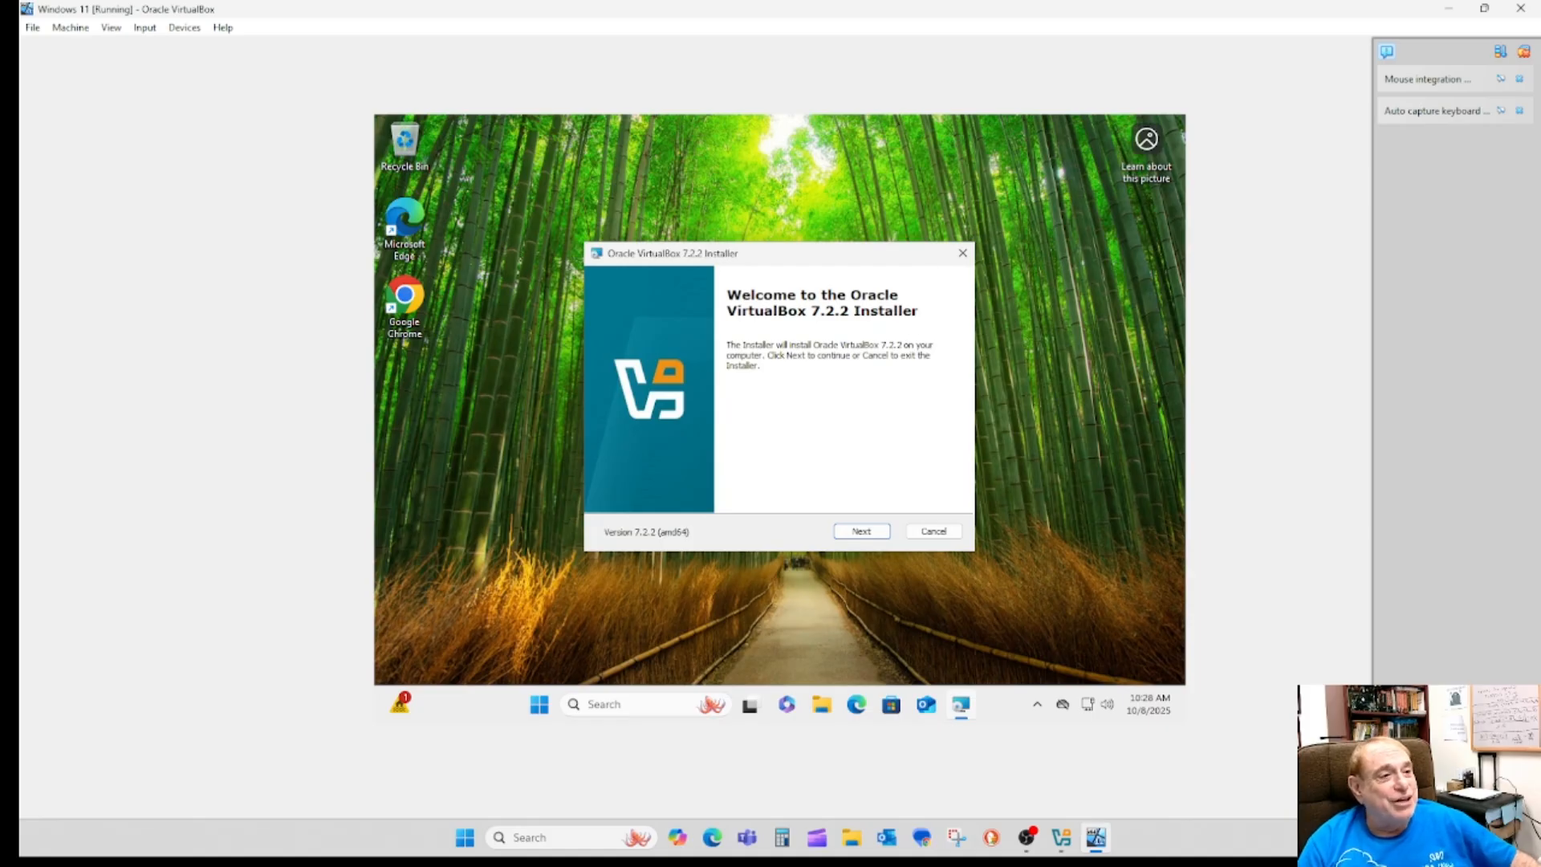
Begin the VirtualBox 7.2.2 setup and accept the terms of the license agreement
{"action": "left_click", "coordinate": [855, 535]}
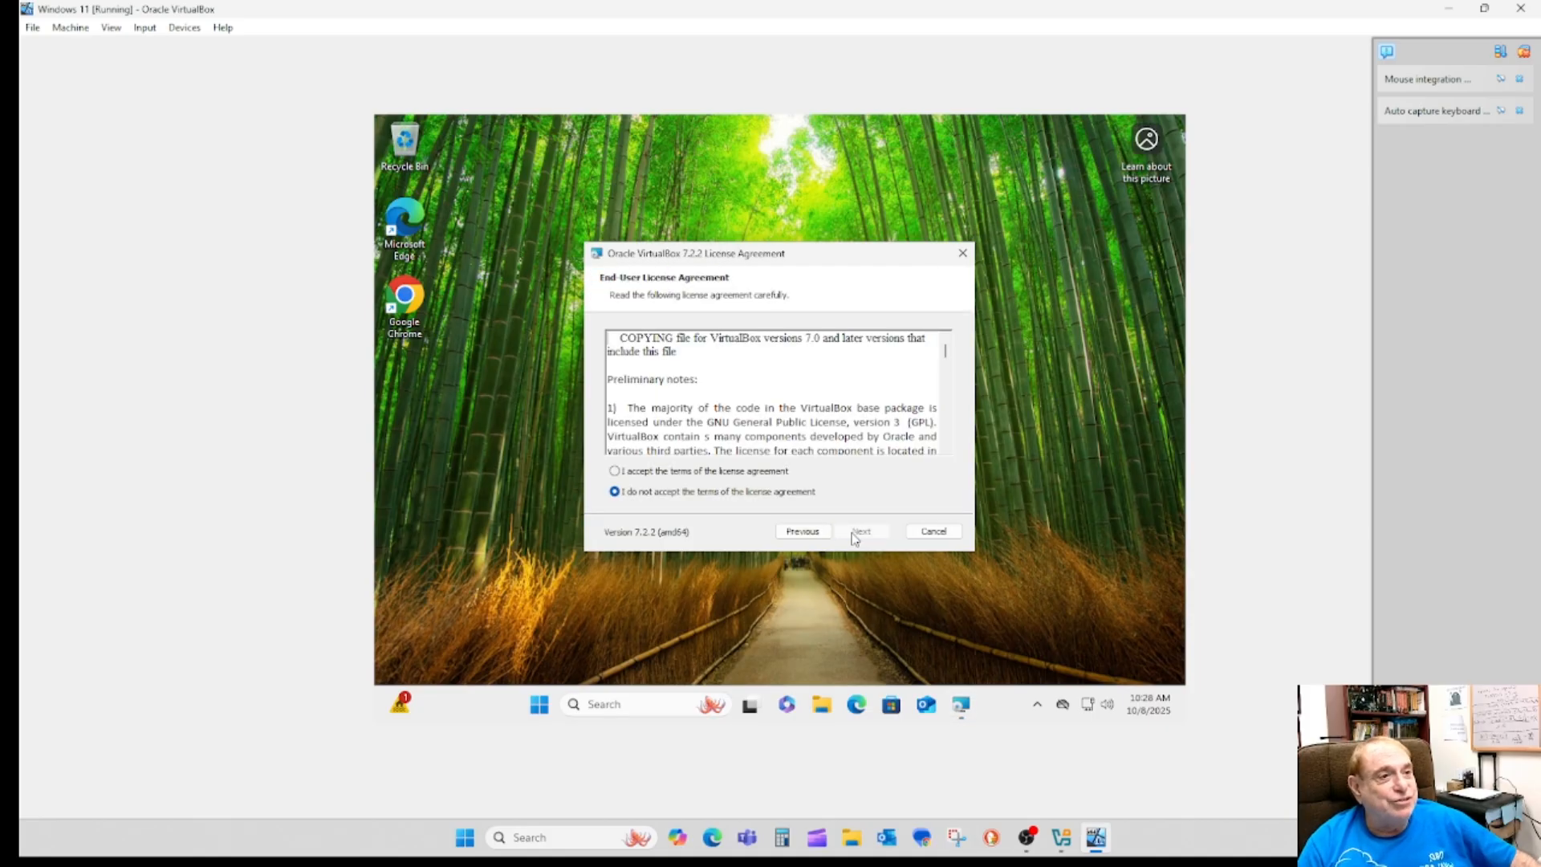
{"action": "left_click", "coordinate": [616, 472]}
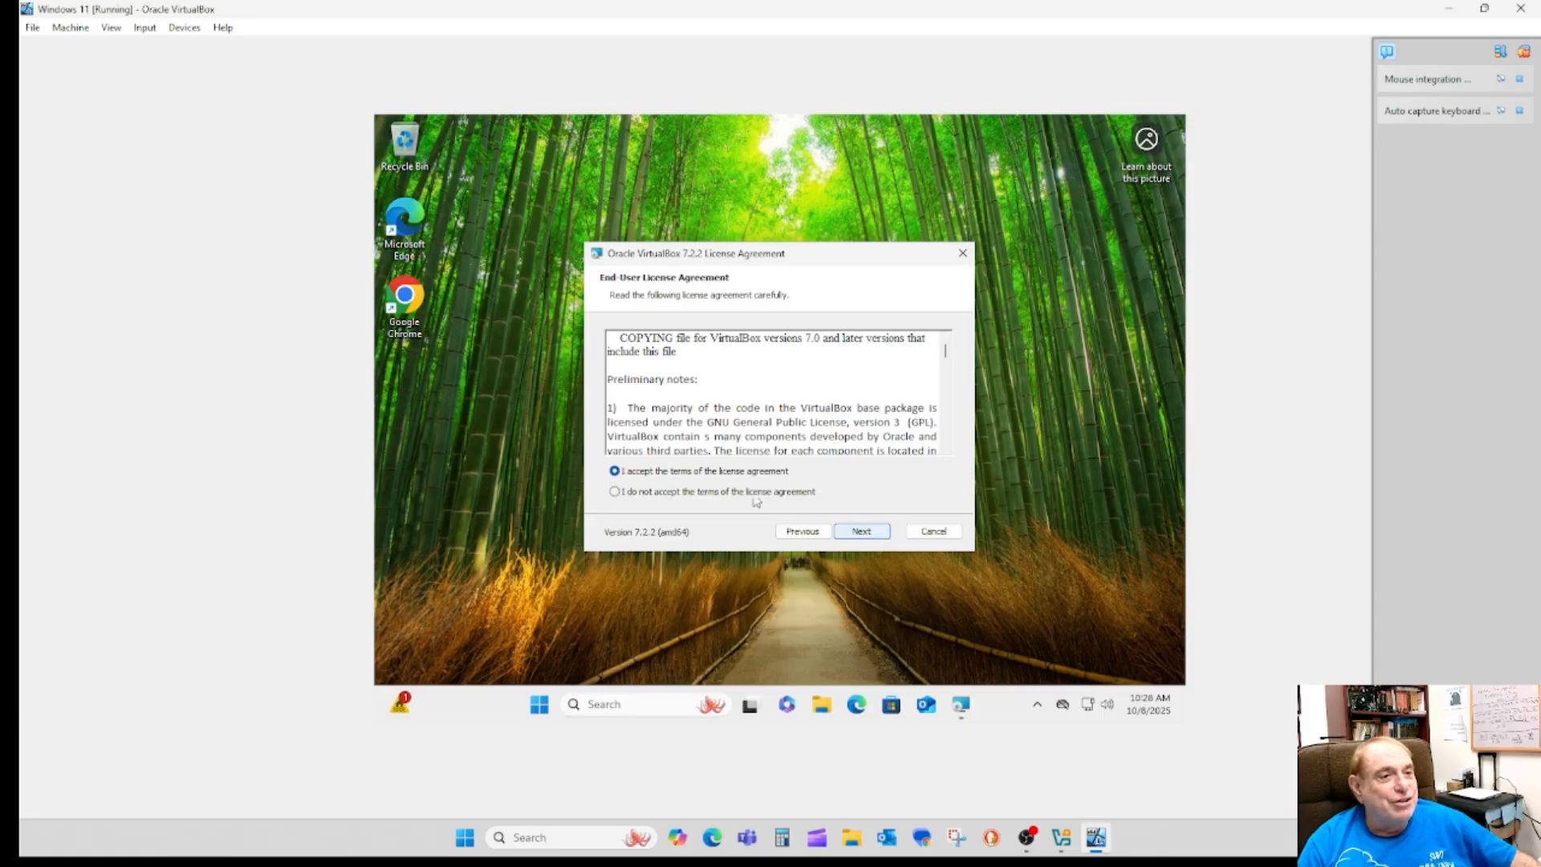
{"action": "left_click", "coordinate": [865, 536]}
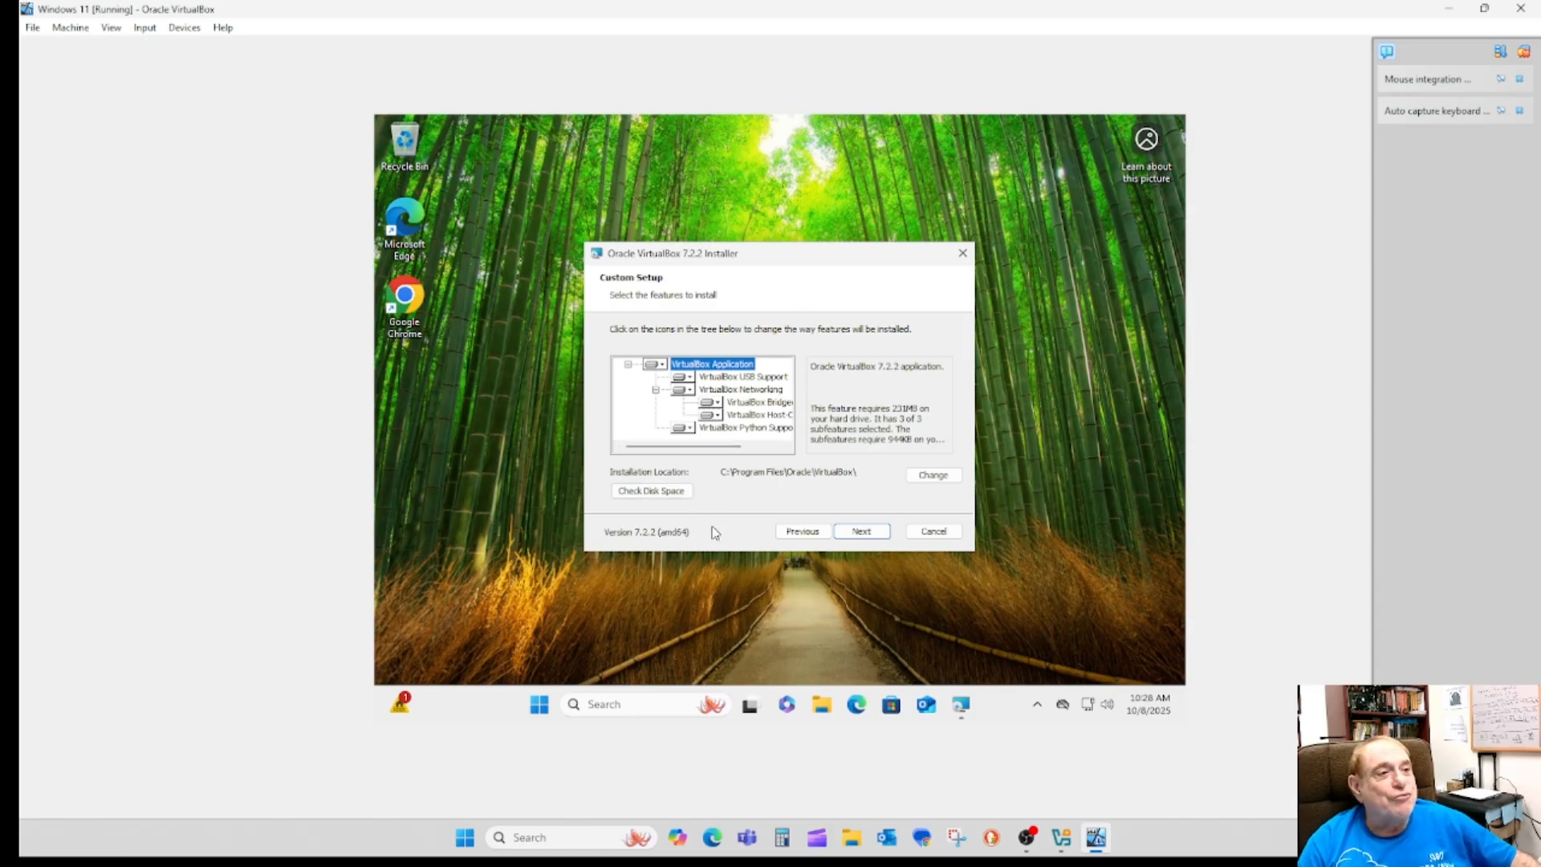
Install VirtualBox with default features and startup options, accepting the network disconnection and missing dependencies, and finish without starting the program
{"action": "left_click", "coordinate": [862, 531]}
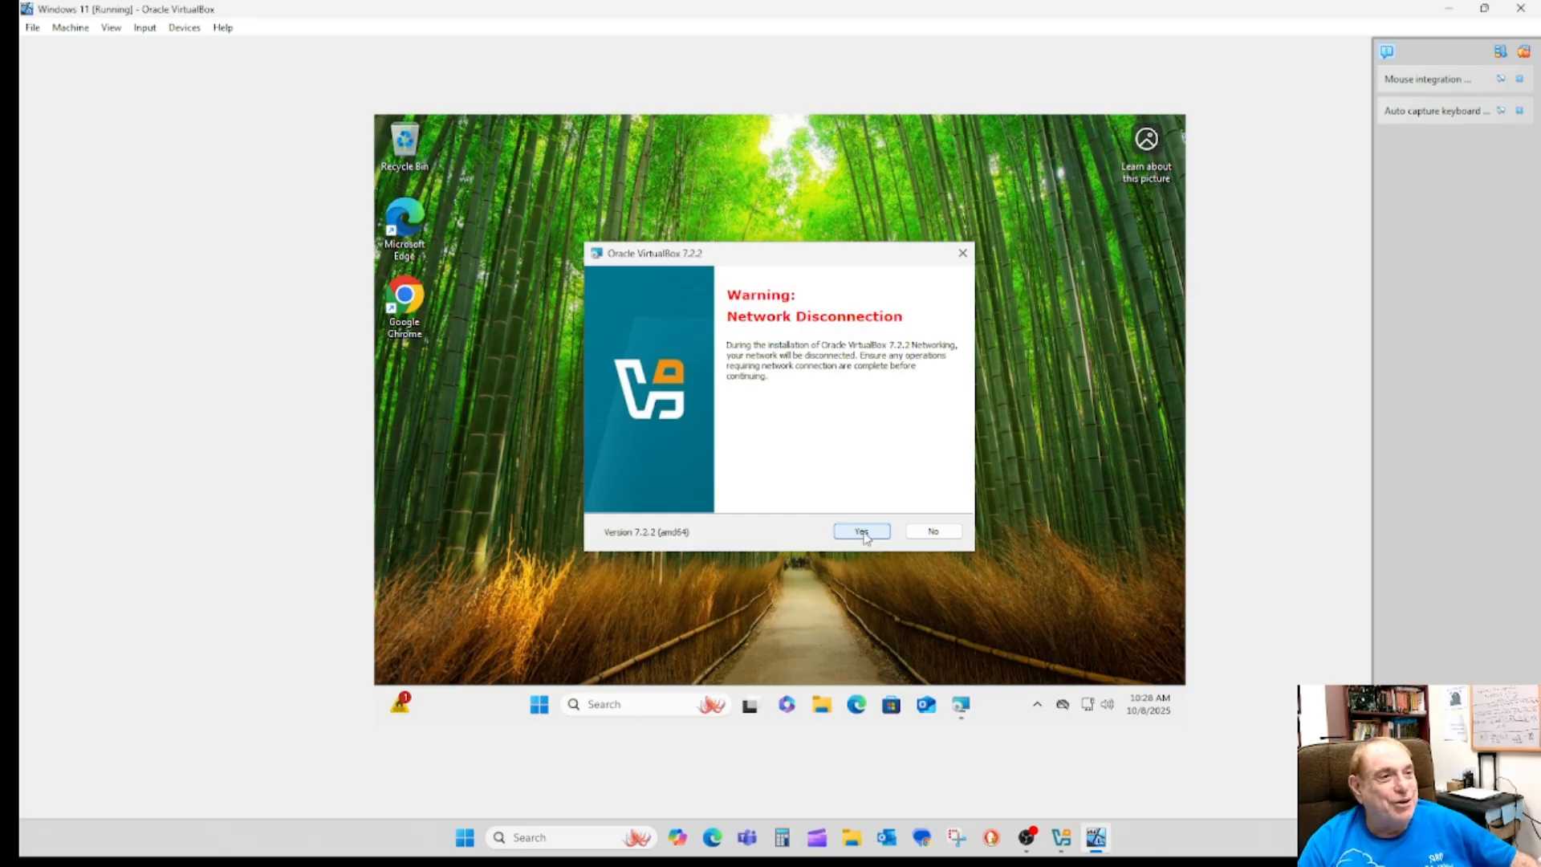
{"action": "left_click", "coordinate": [862, 531]}
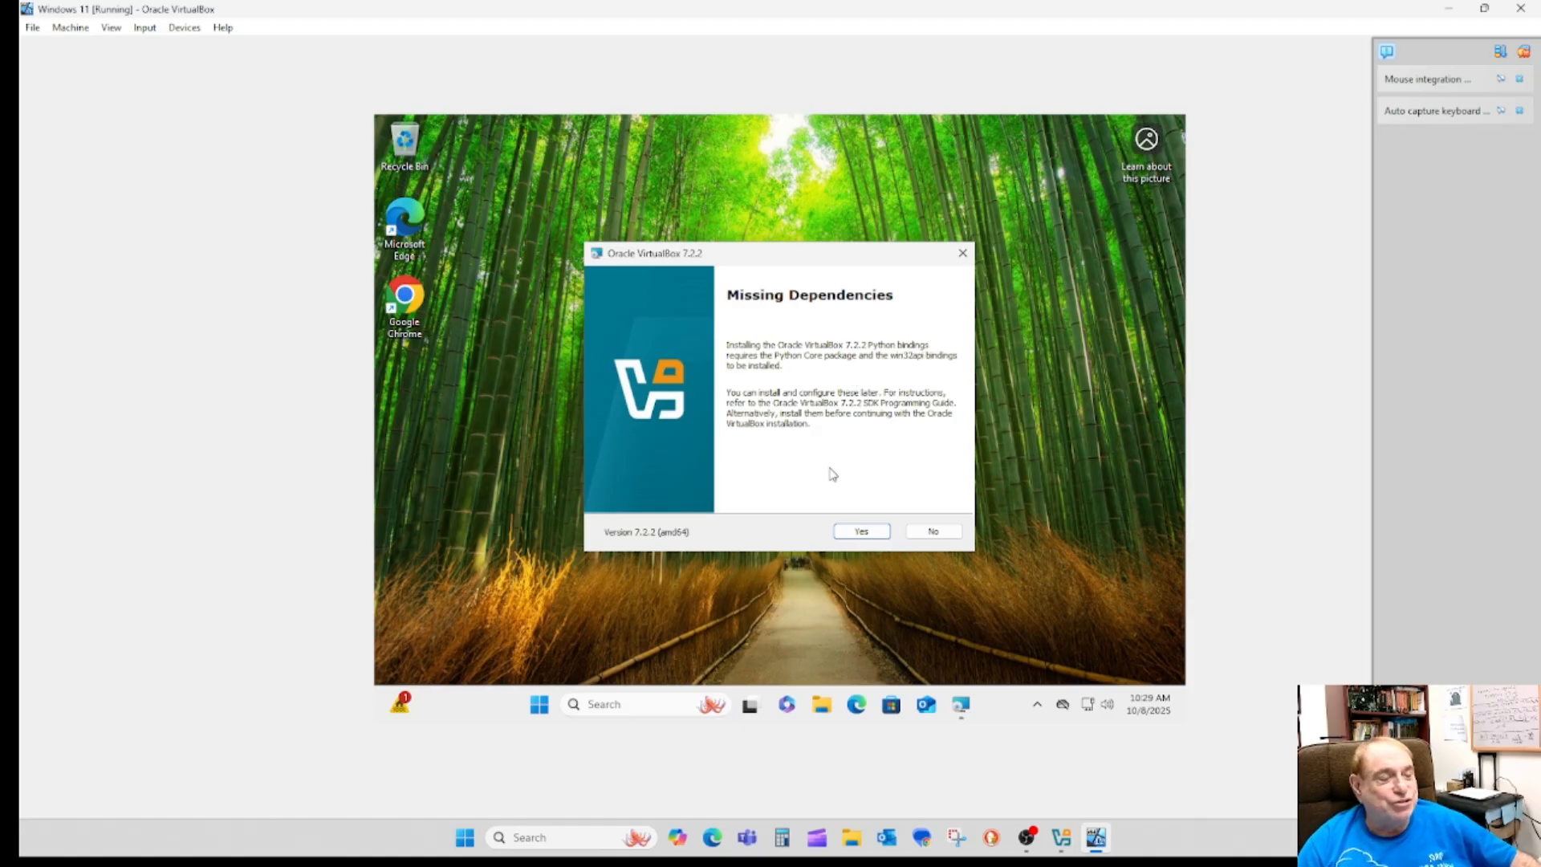
{"action": "left_click", "coordinate": [862, 532]}
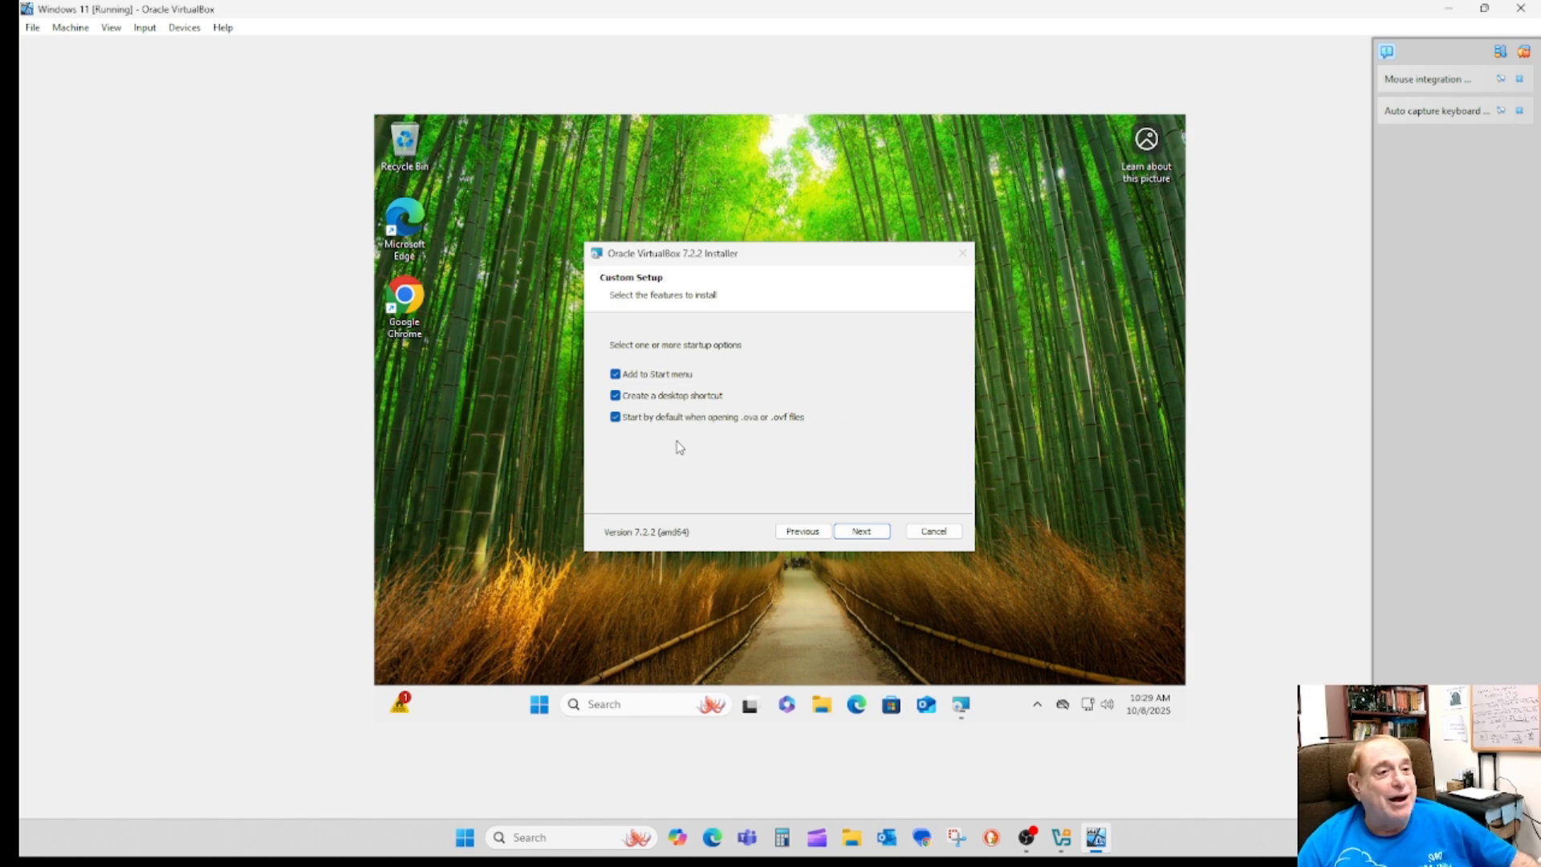
{"action": "left_click", "coordinate": [861, 531]}
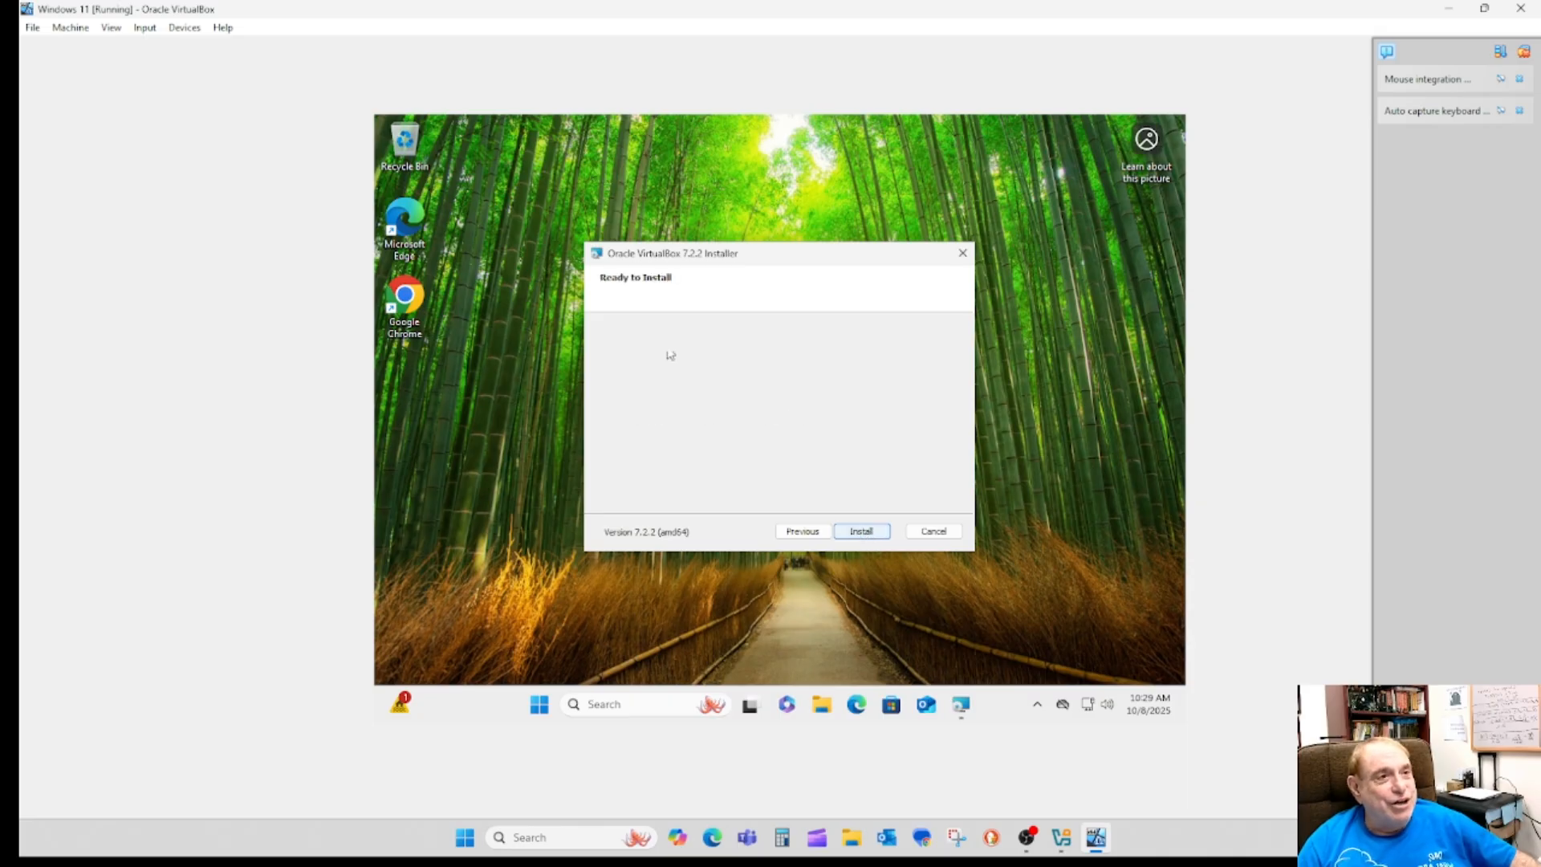
{"action": "left_click", "coordinate": [862, 531]}
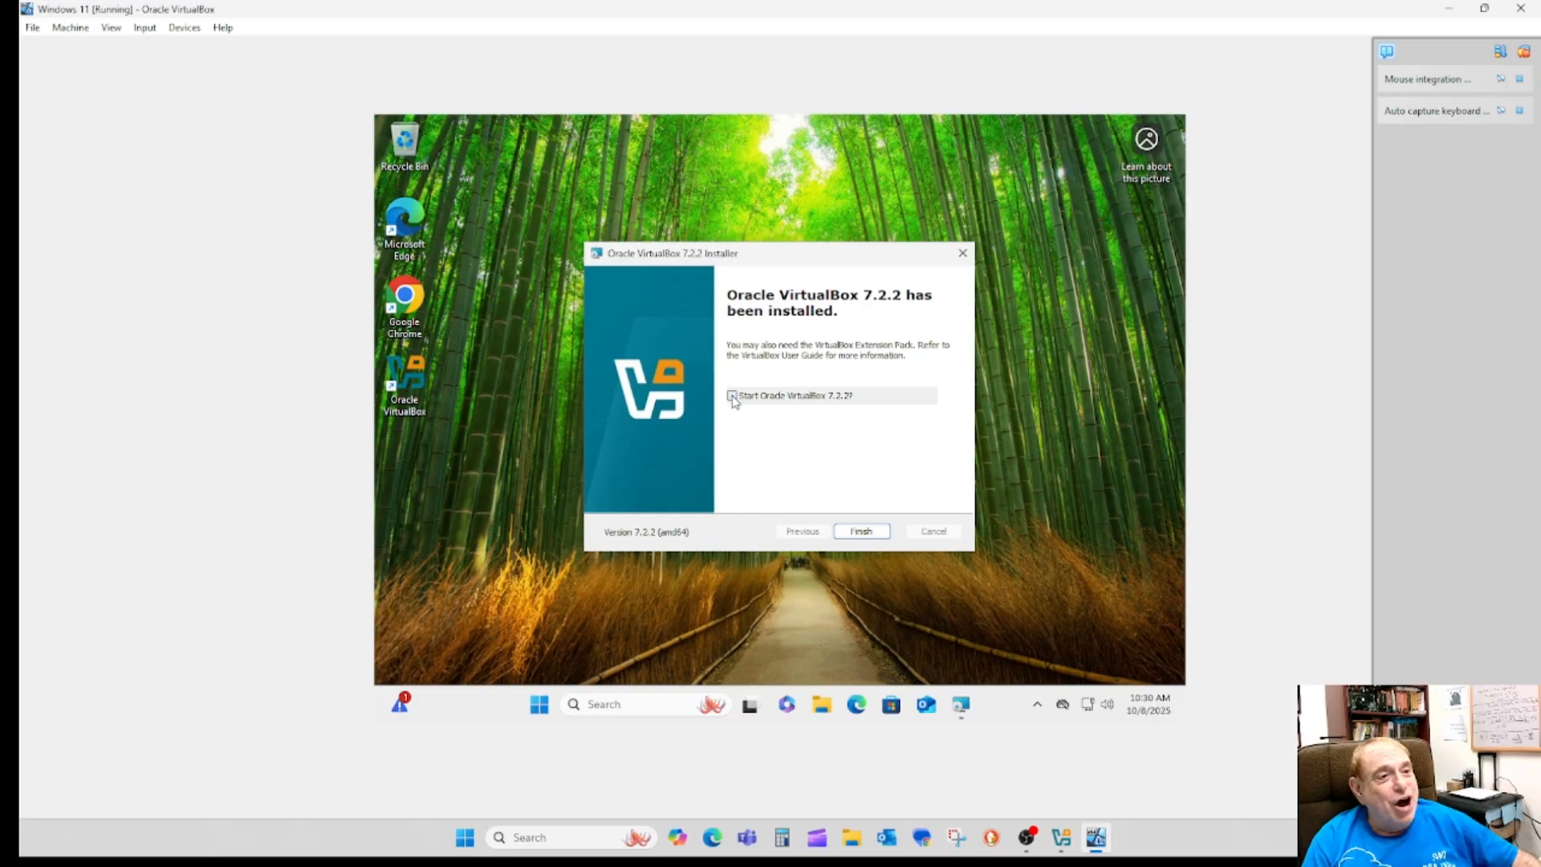
{"action": "left_click", "coordinate": [863, 532]}
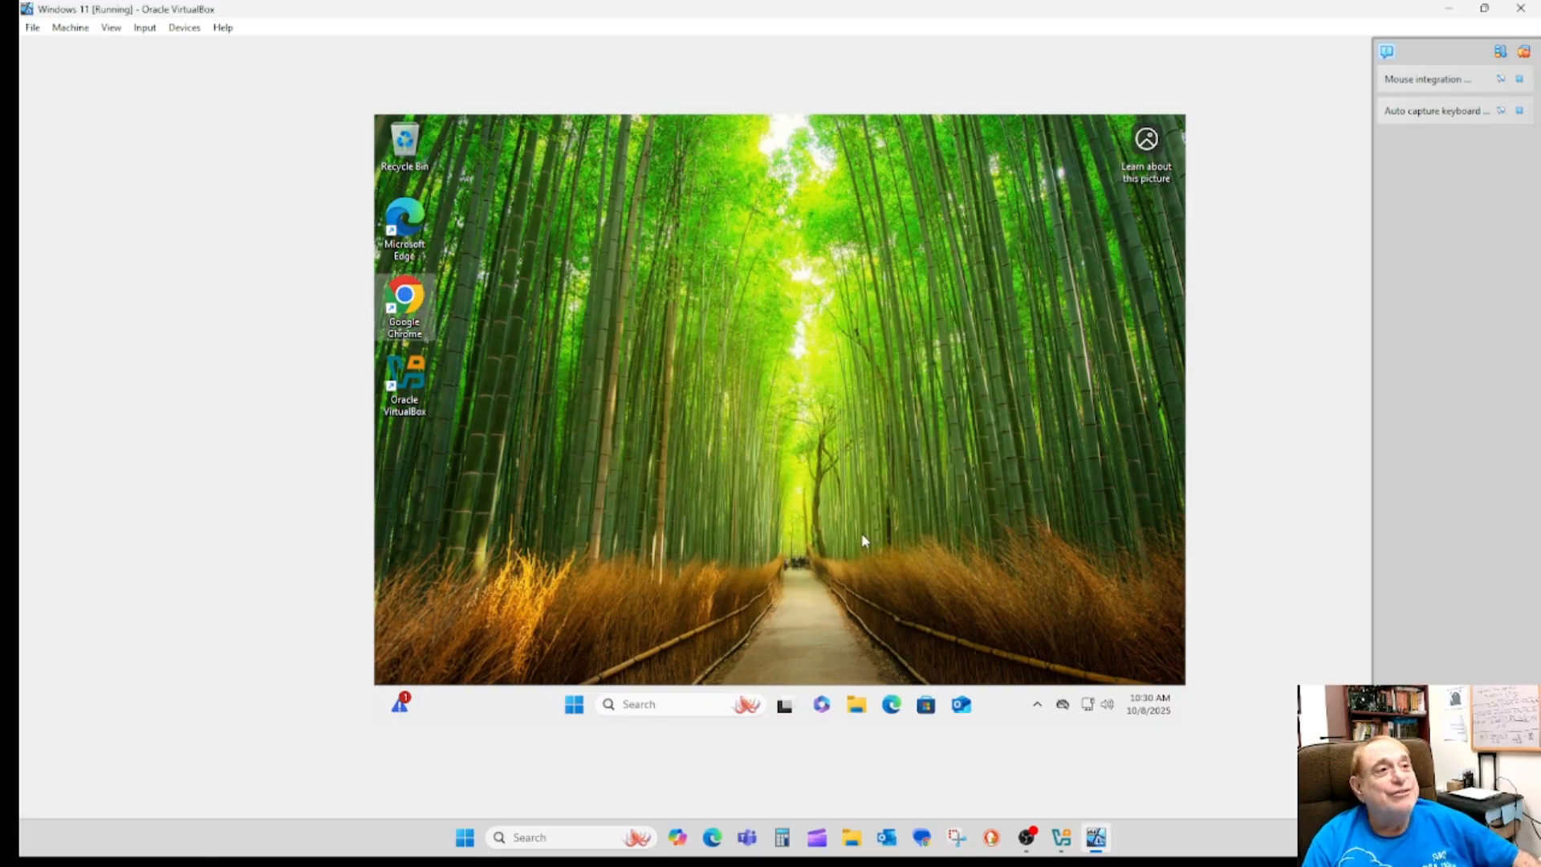
Launch Oracle VirtualBox from its desktop shortcut, view its manager window maximized, and close it
{"action": "left_click", "coordinate": [409, 379]}
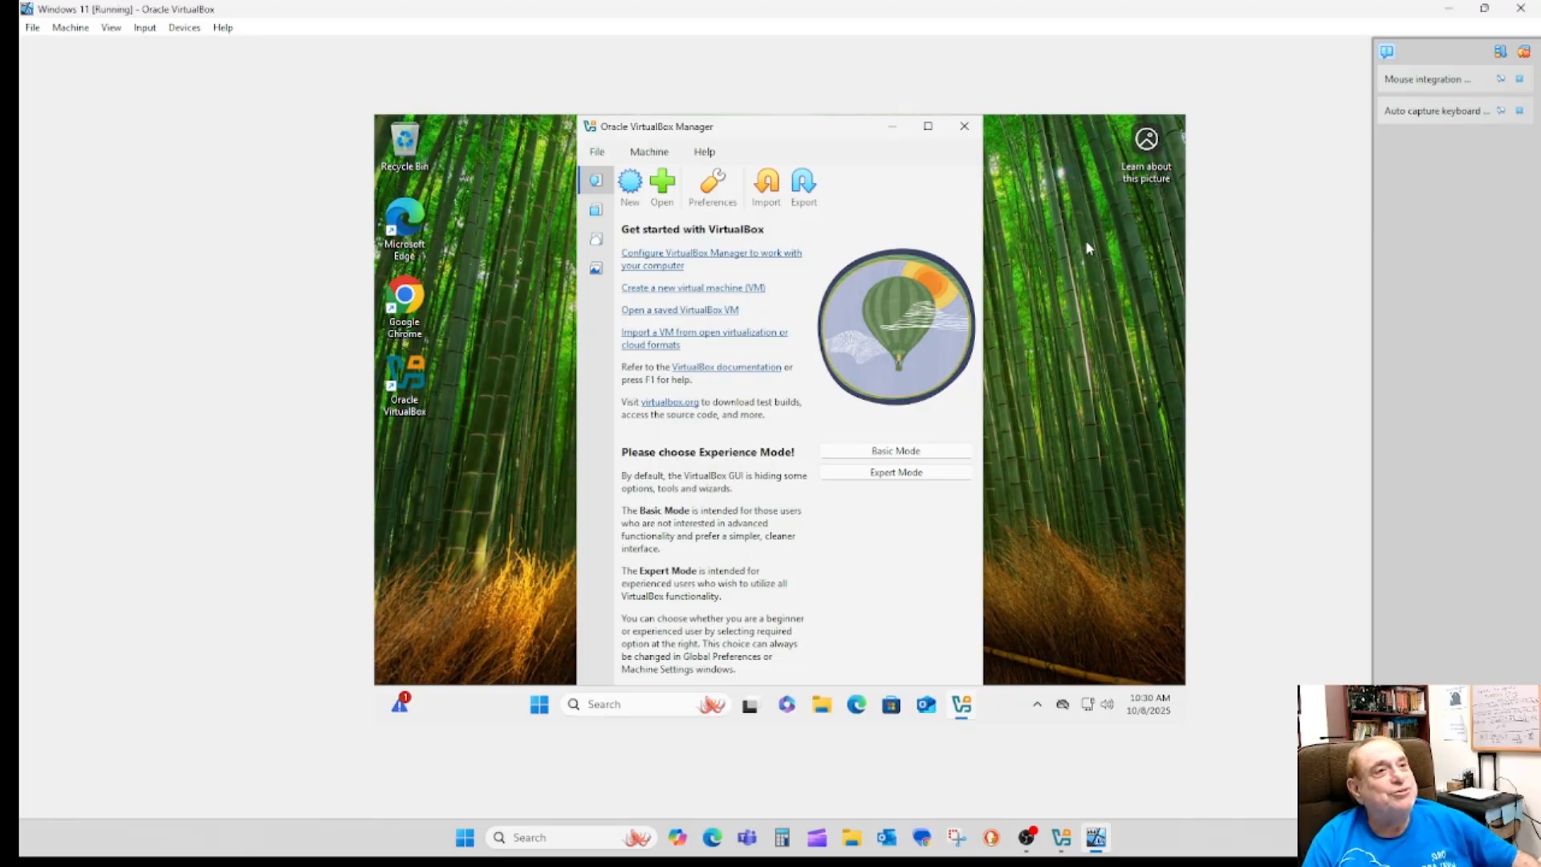
{"action": "left_click", "coordinate": [937, 133]}
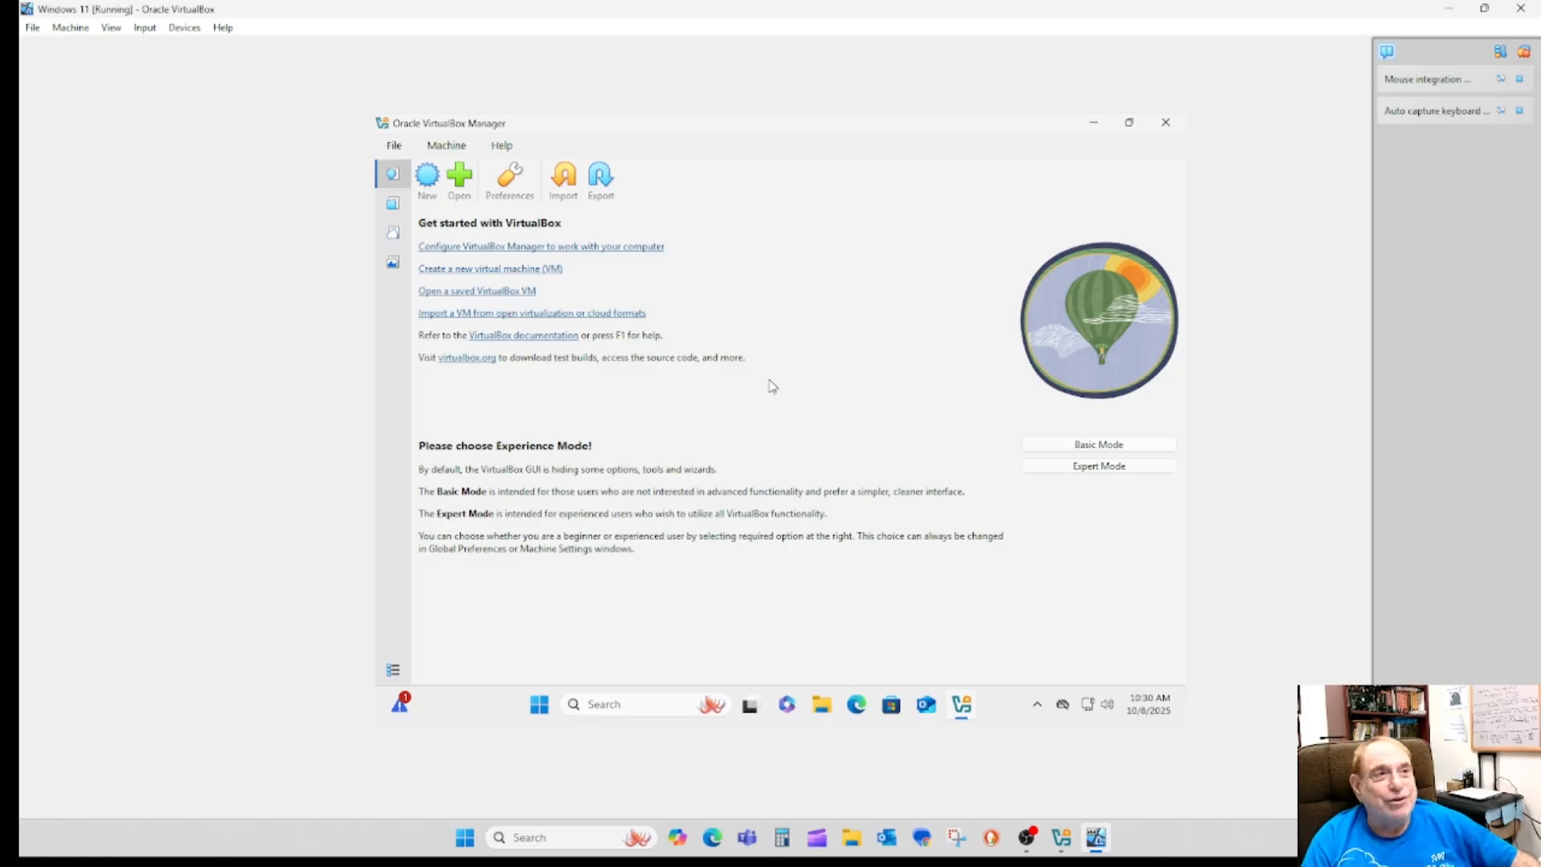
{"action": "left_click", "coordinate": [1167, 123]}
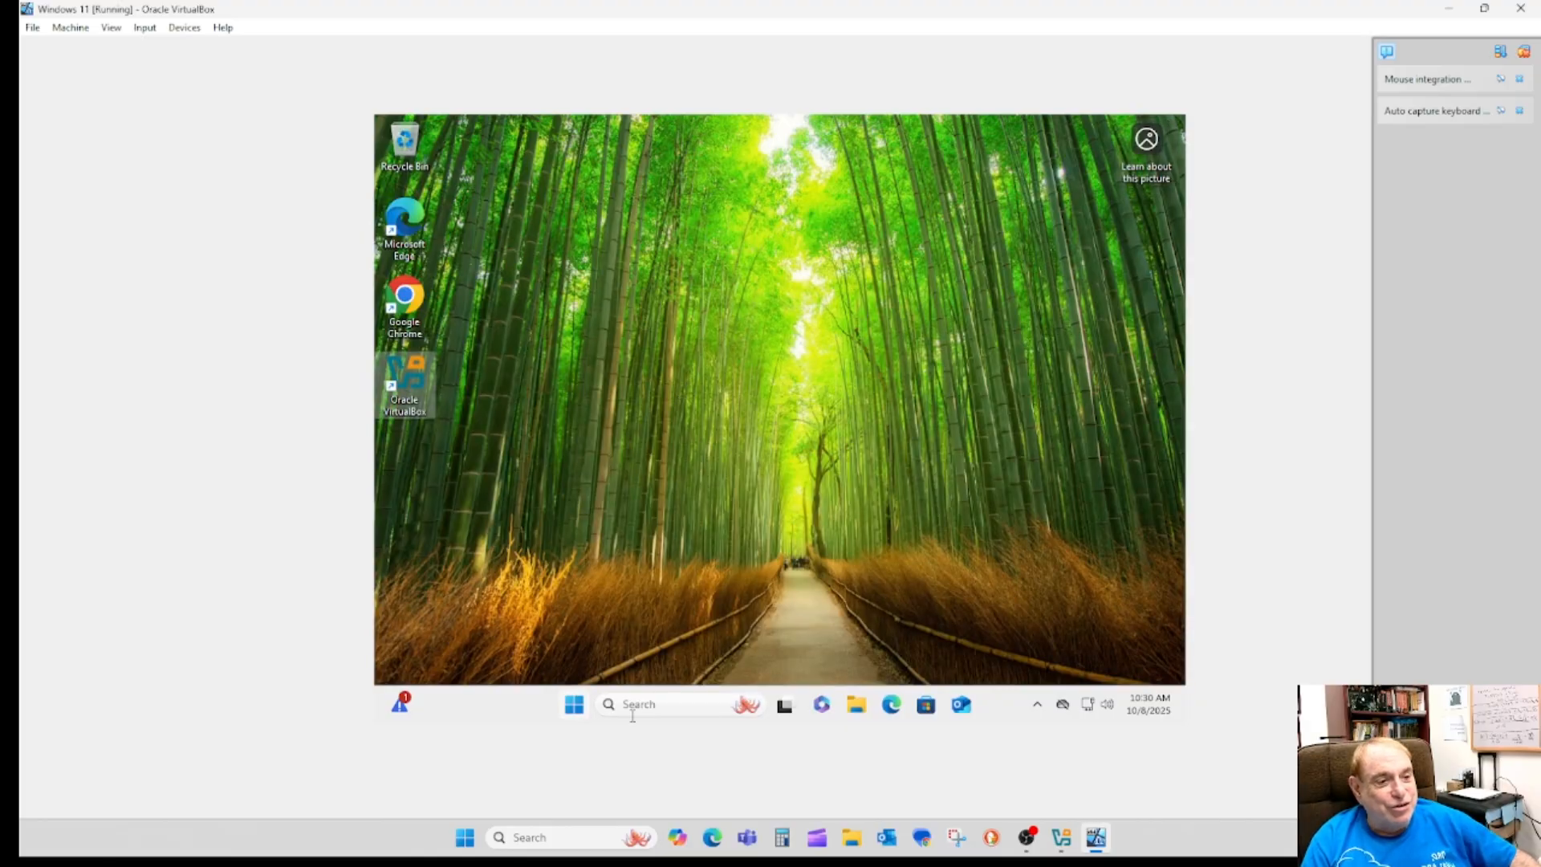
Find Oracle VirtualBox through Windows search, pin it to the taskbar, and close the search
{"action": "left_click", "coordinate": [660, 704]}
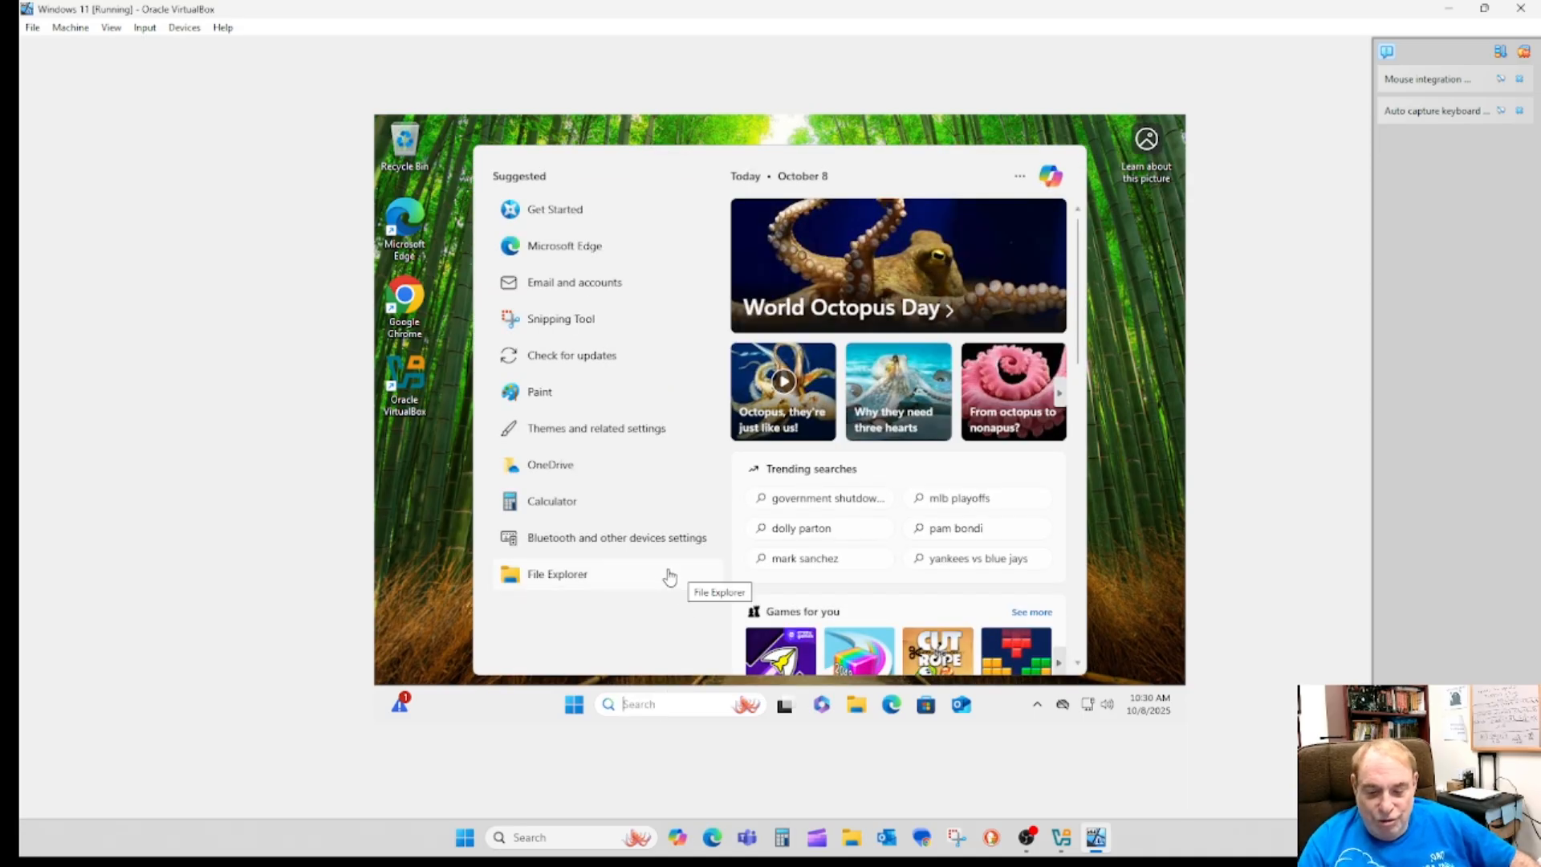
{"action": "type", "text": "v"}
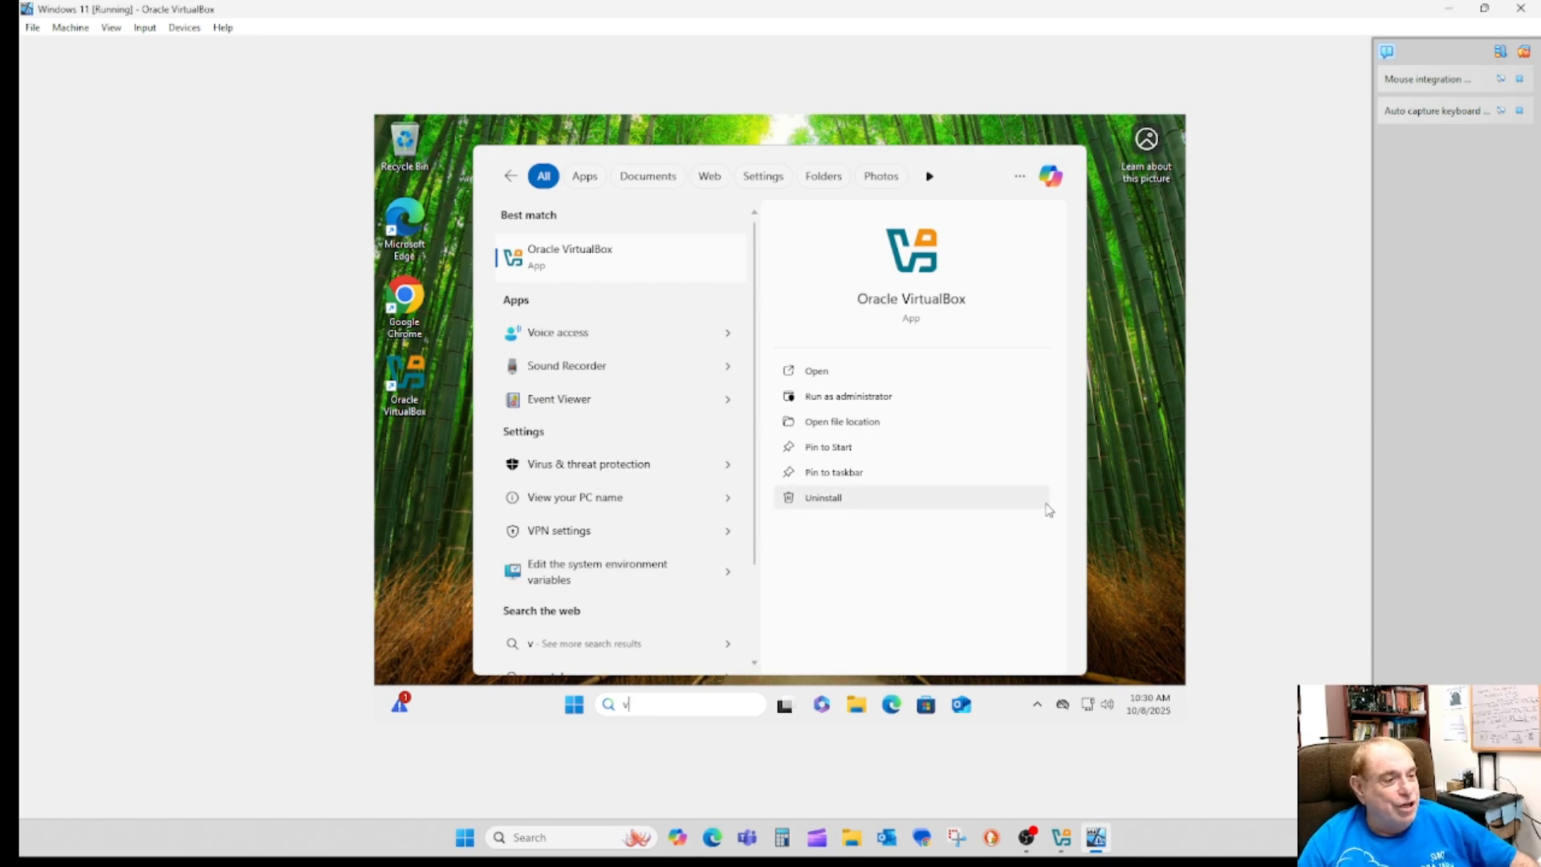
{"action": "right_click", "coordinate": [634, 269]}
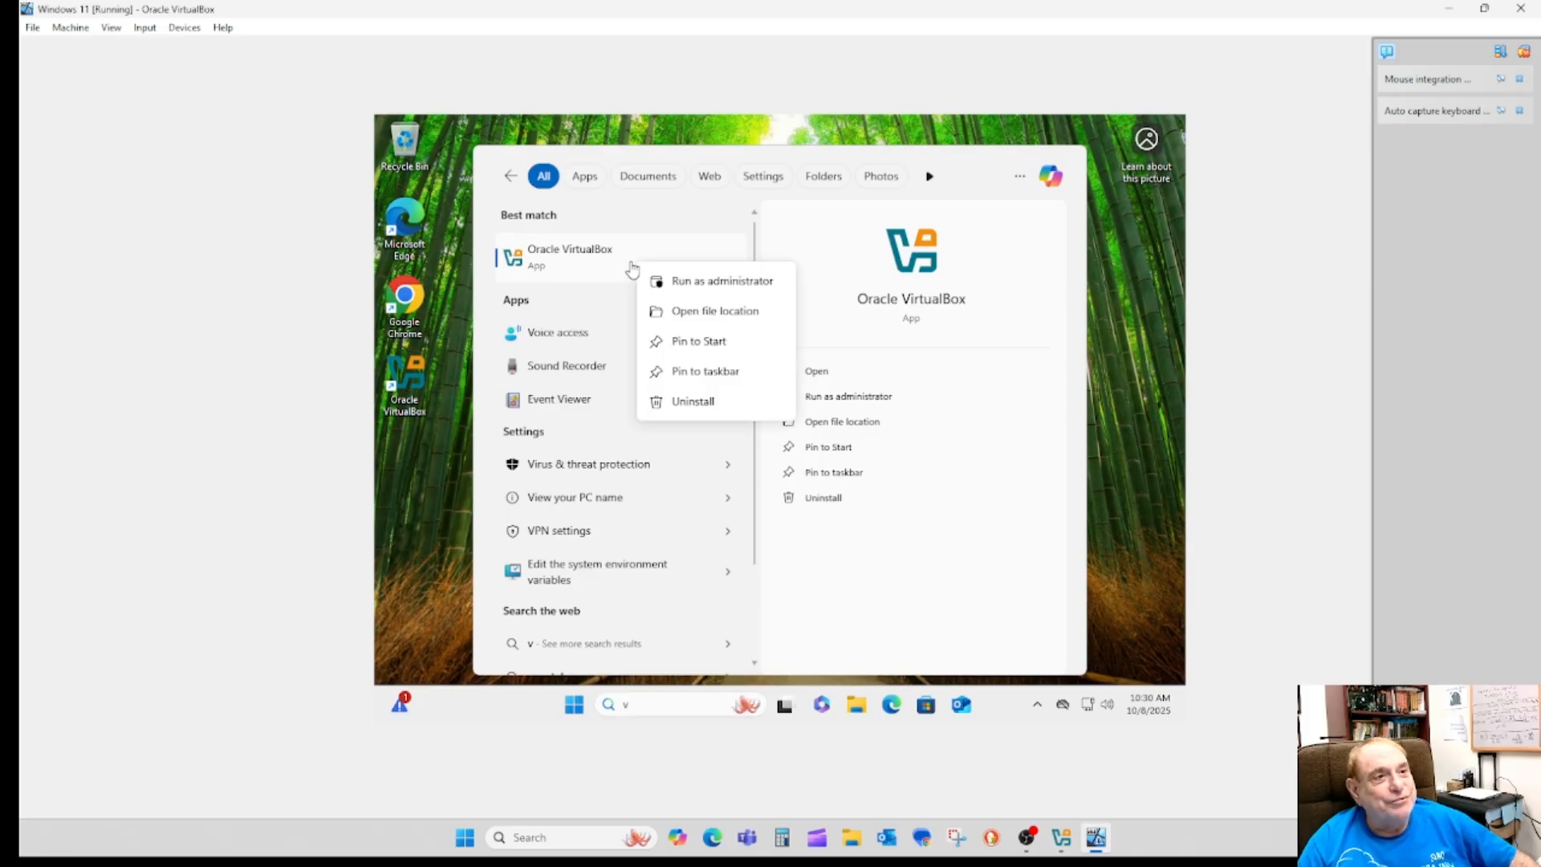
{"action": "left_click", "coordinate": [688, 376]}
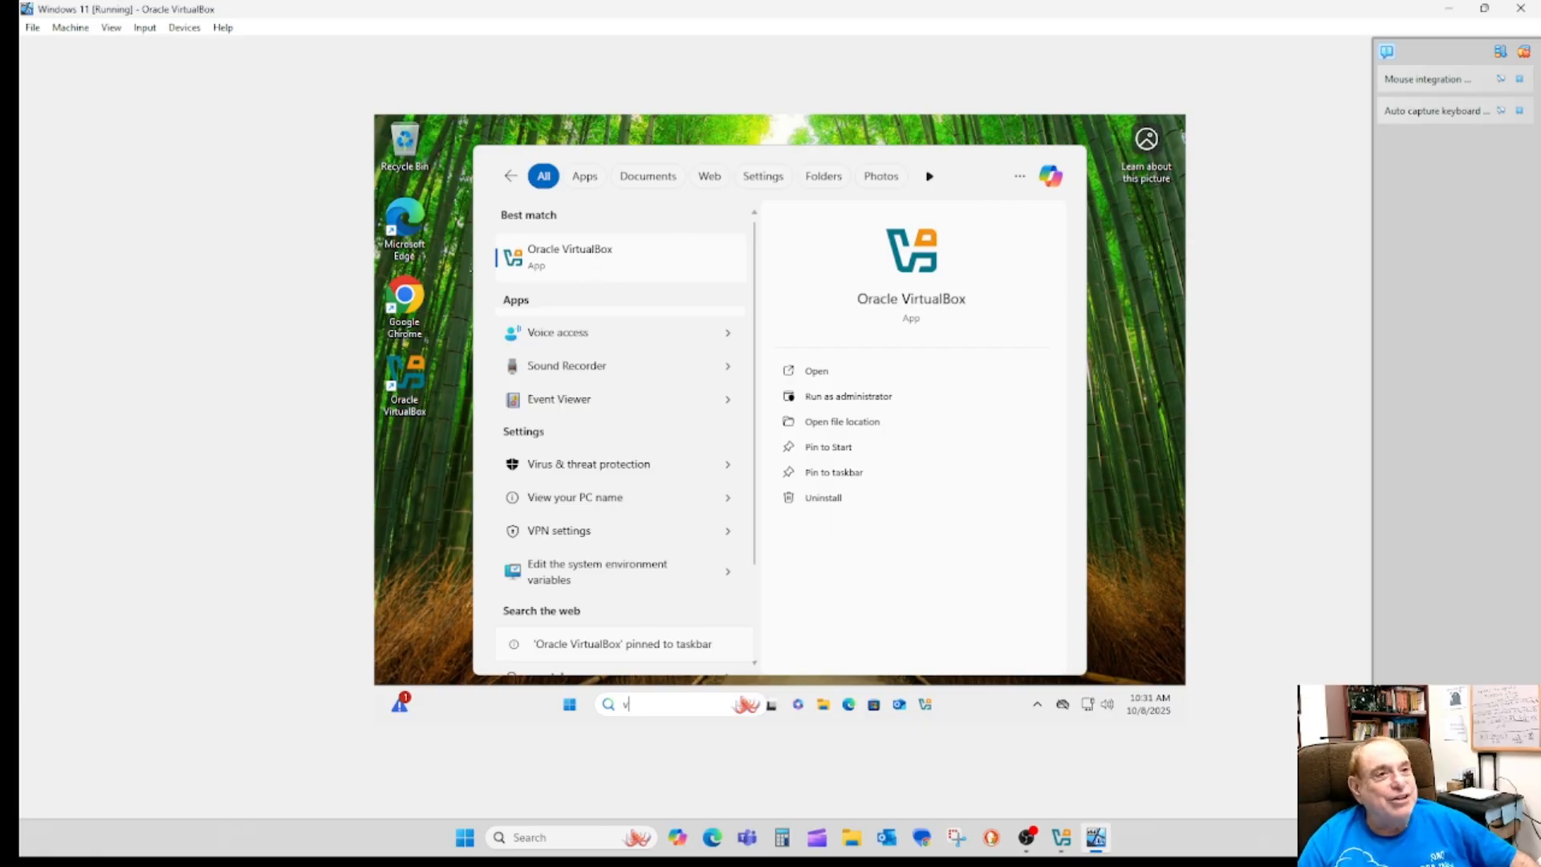
{"action": "left_click", "coordinate": [404, 489]}
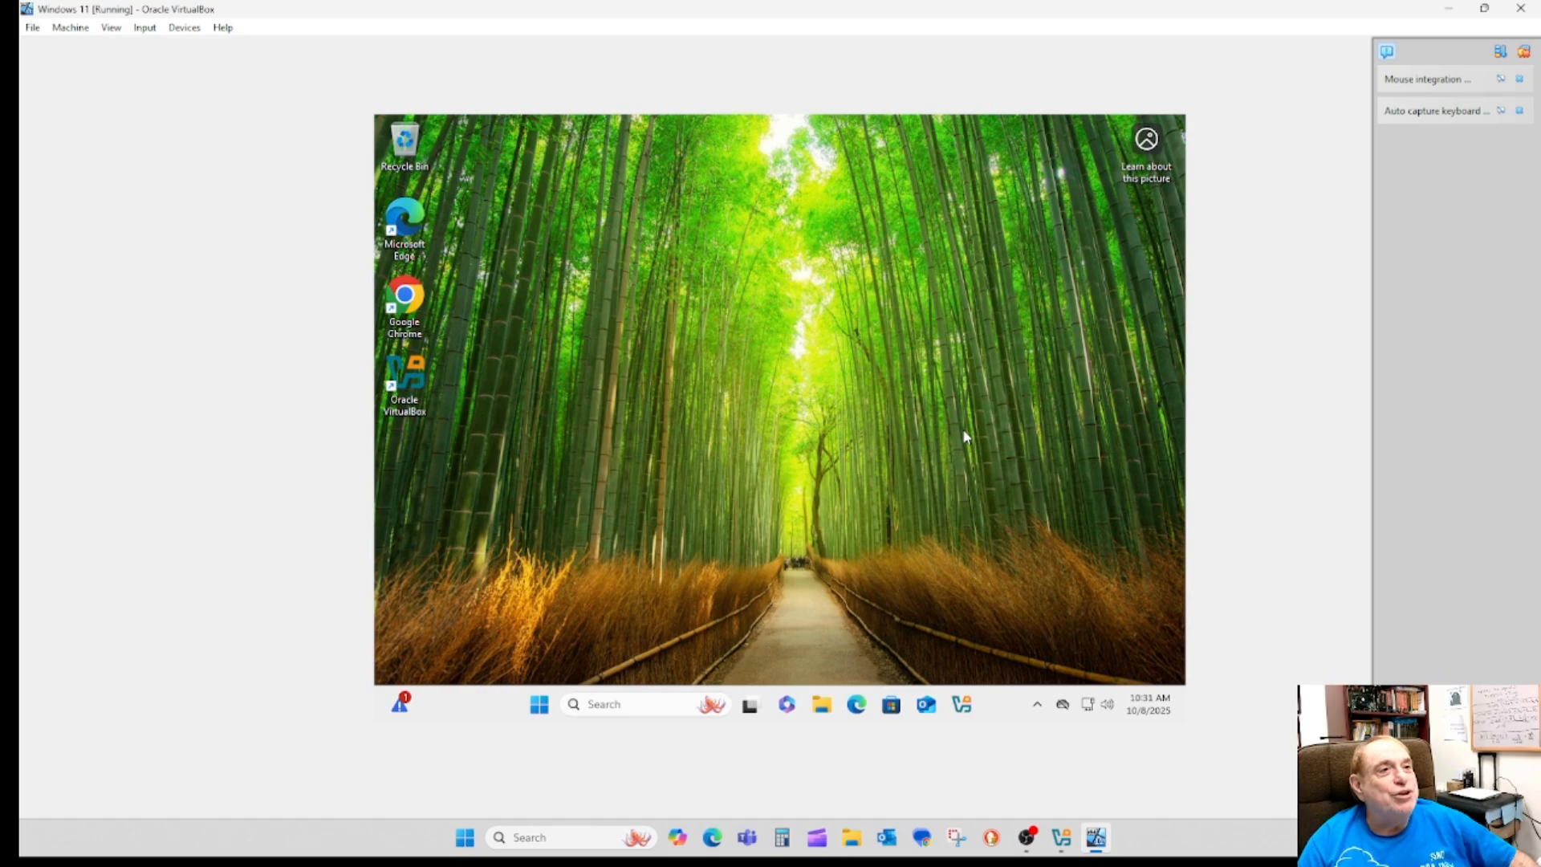